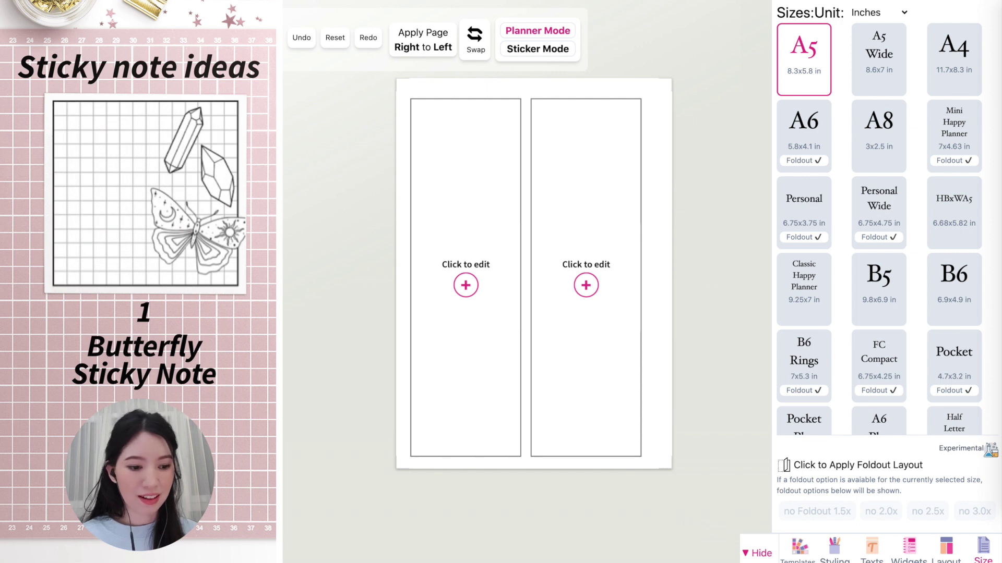
Open the page layout panel and show the Sticky Notes layout category
click(947, 554)
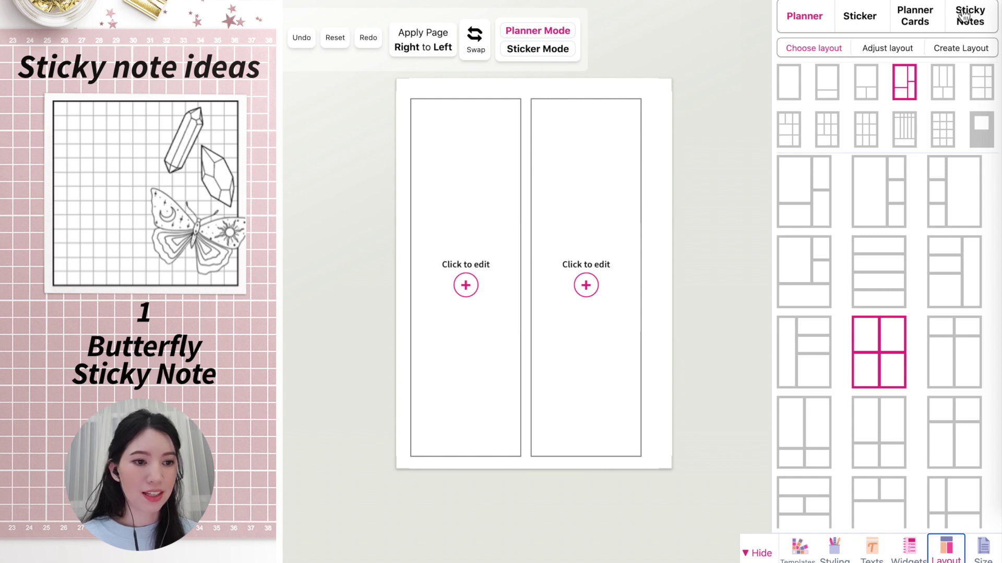
click(985, 26)
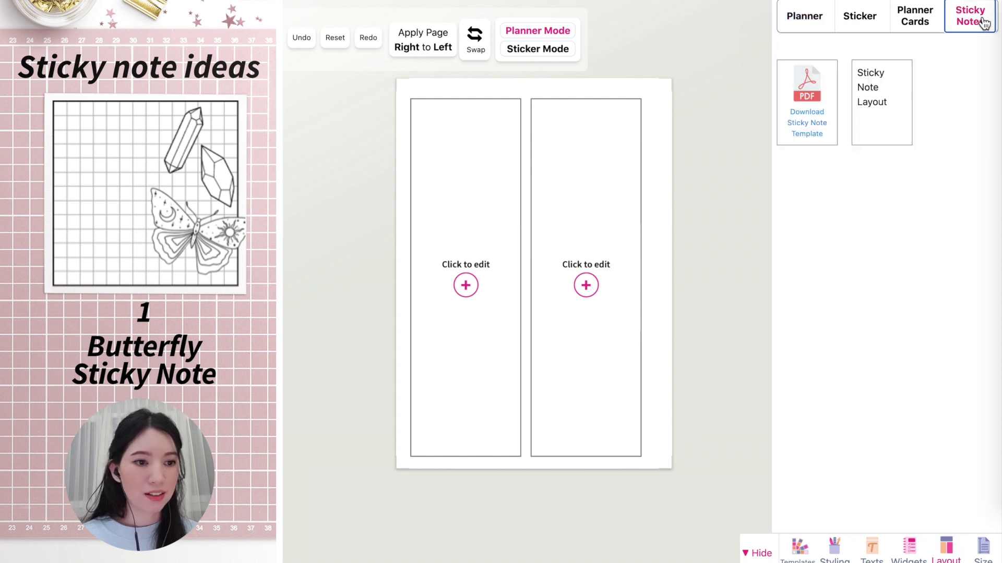
Apply the six-square Sticky Note Layout and download the sticky note template
click(884, 95)
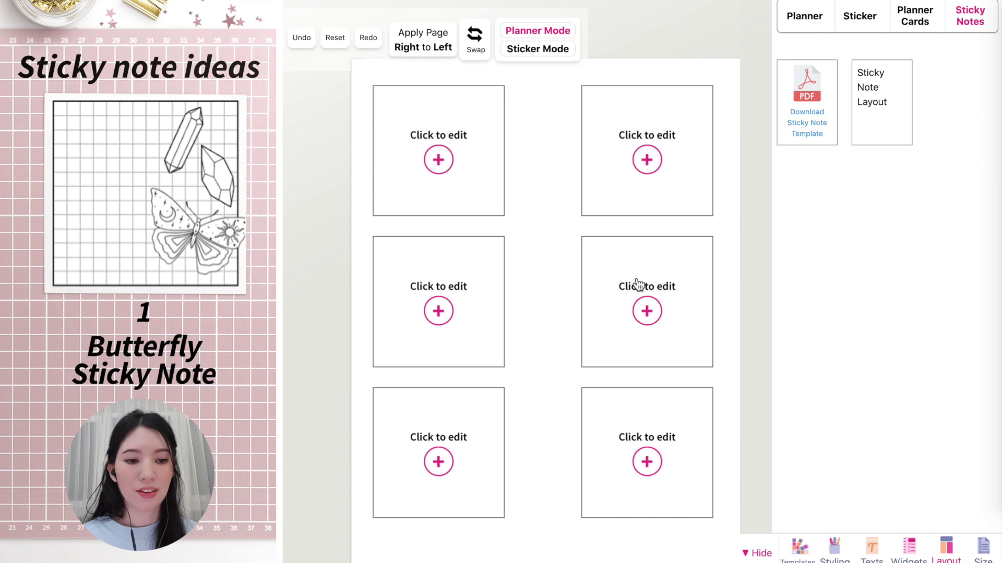
click(814, 125)
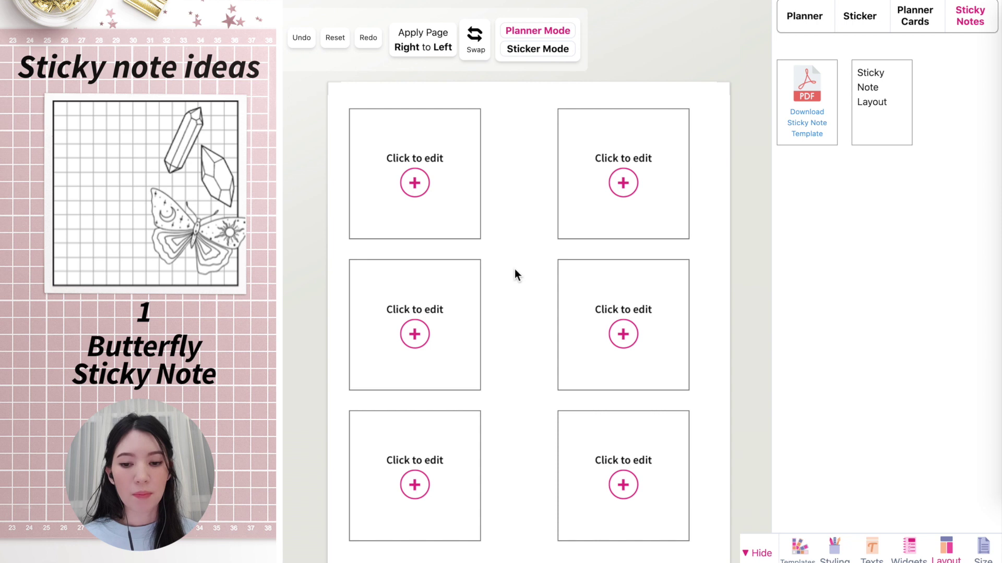
Put a Grid Box widget from the NOTE filter into the top-left sticky note
click(431, 189)
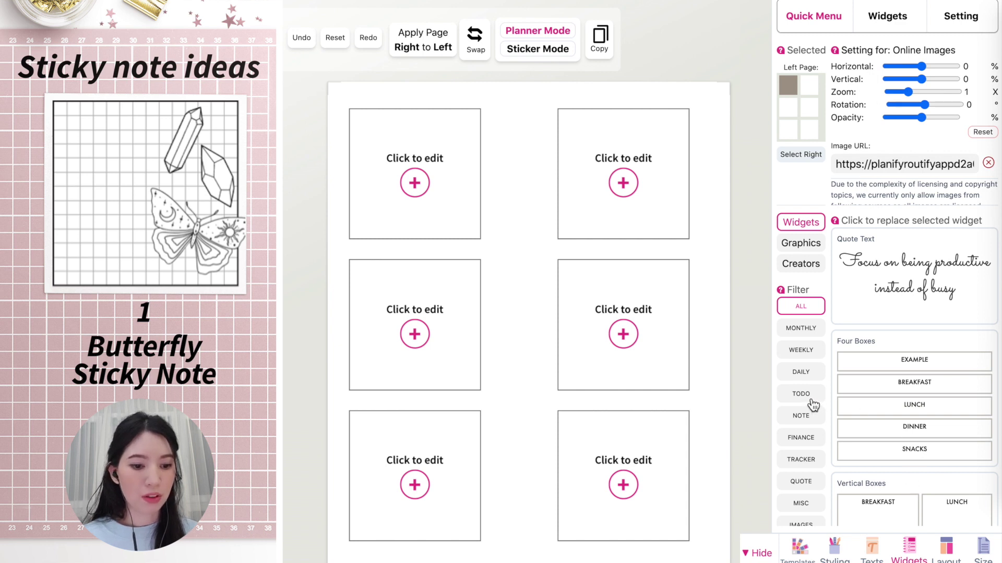
click(810, 421)
scroll(916, 387, down, 8)
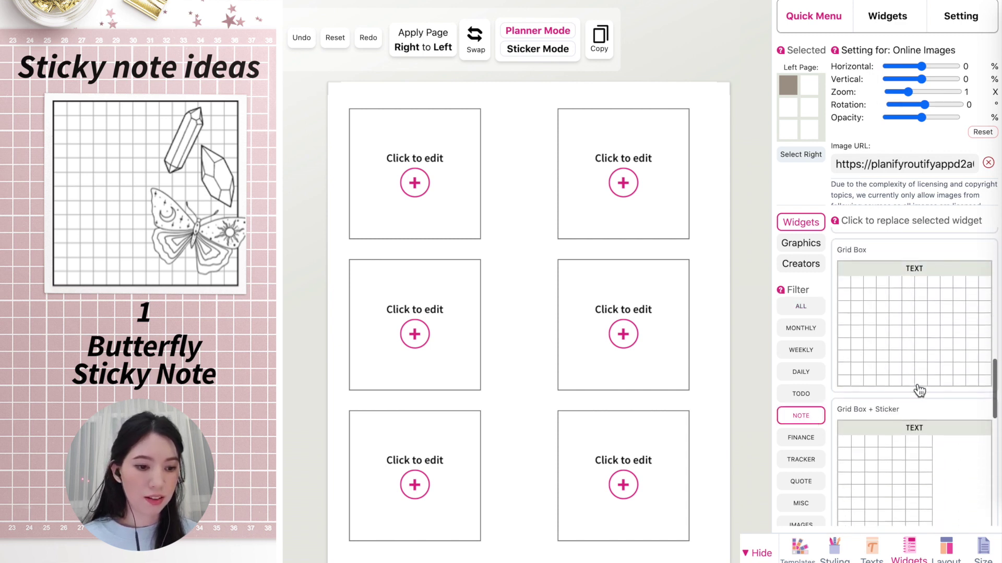
click(905, 344)
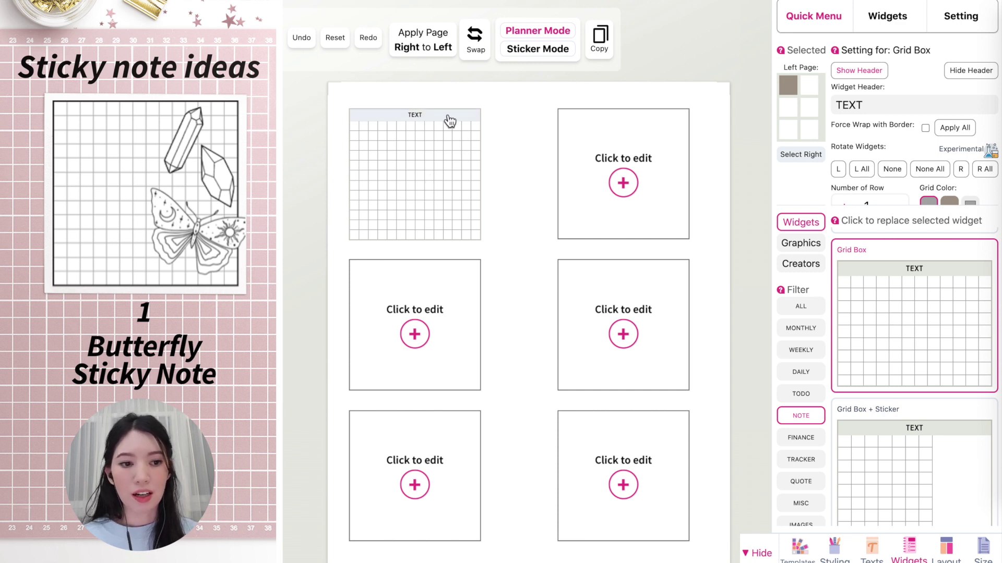
Rename the grid box header from TEXT to NOTES, then hide the header
click(903, 105)
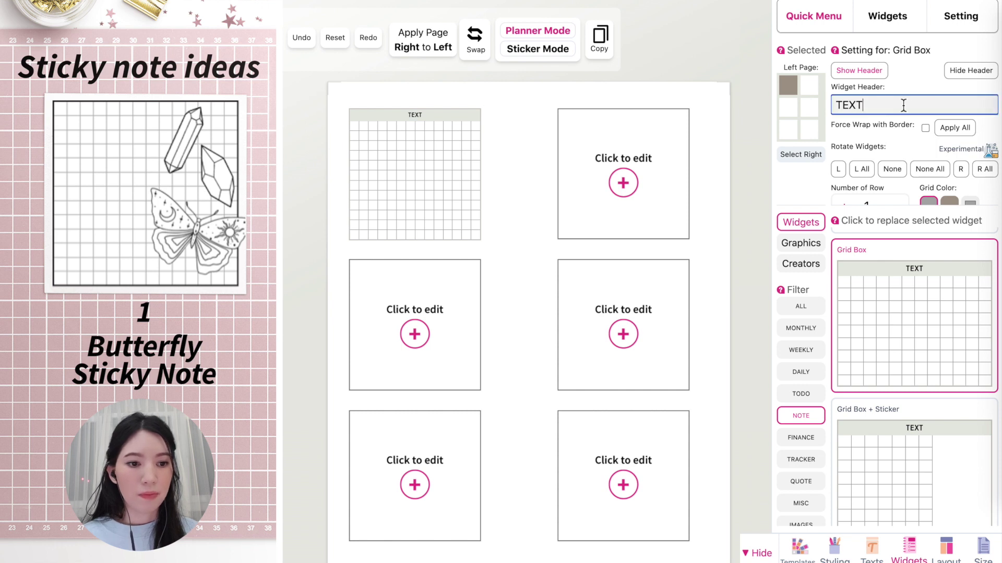
drag(913, 106, 832, 103)
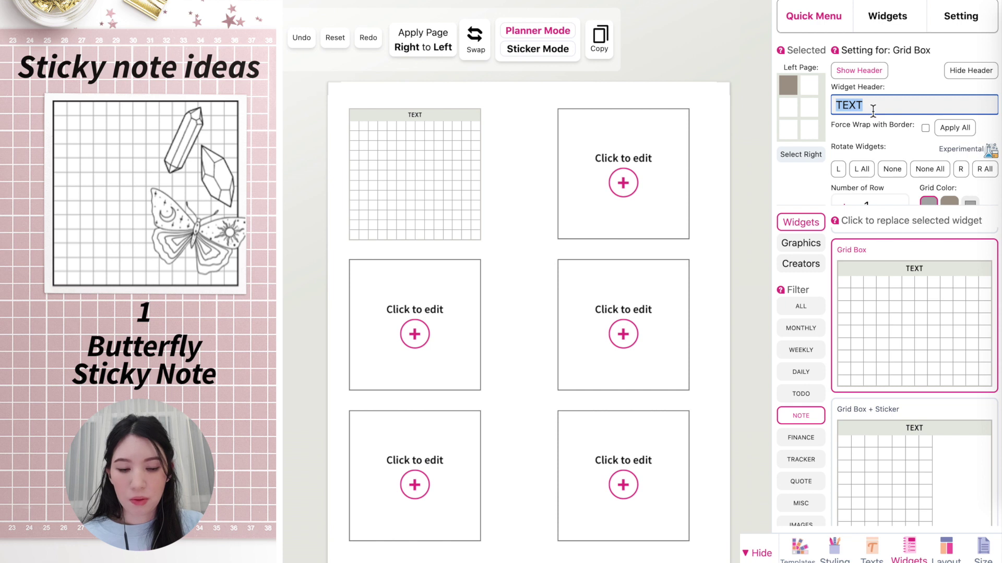
text(NOTES)
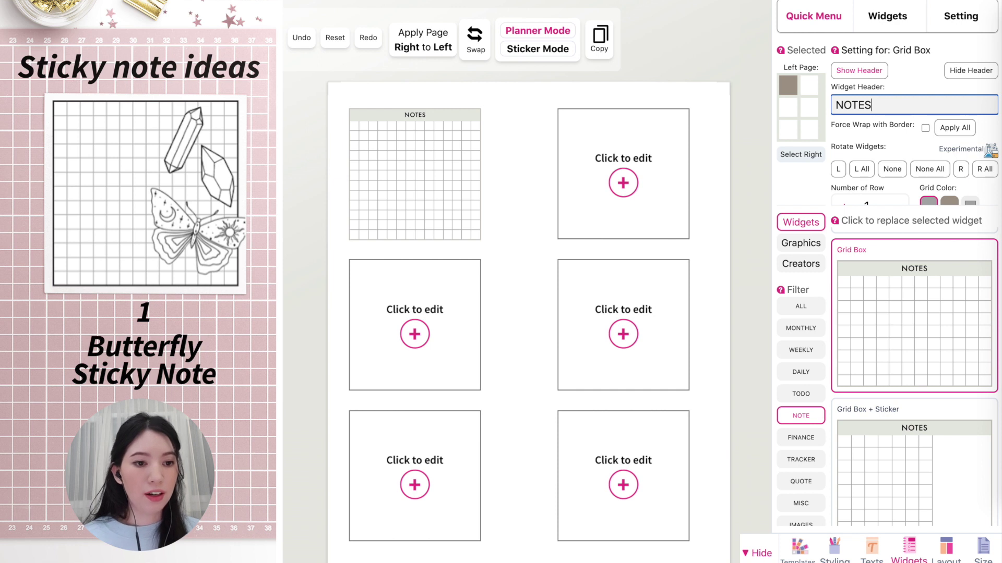
click(938, 82)
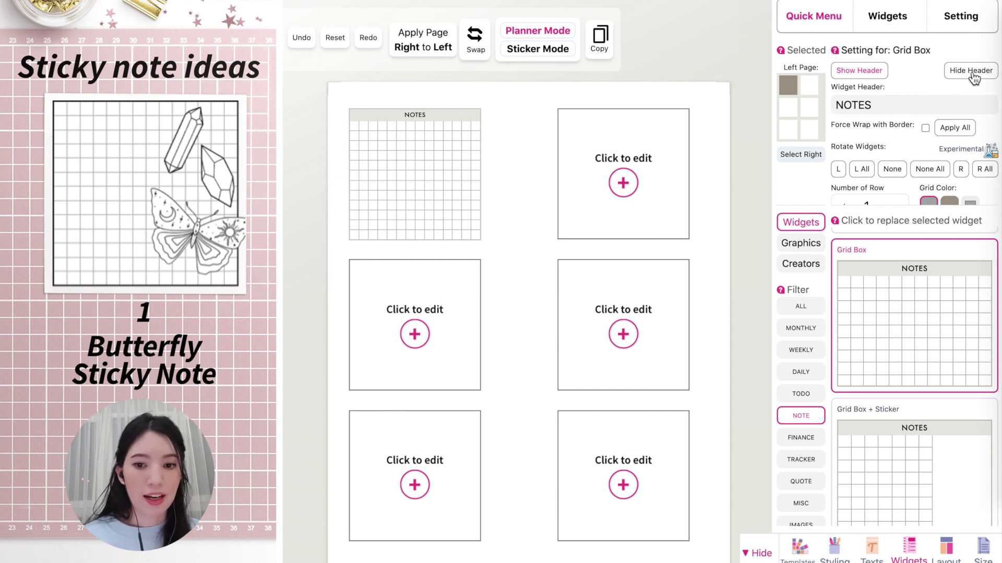
click(974, 77)
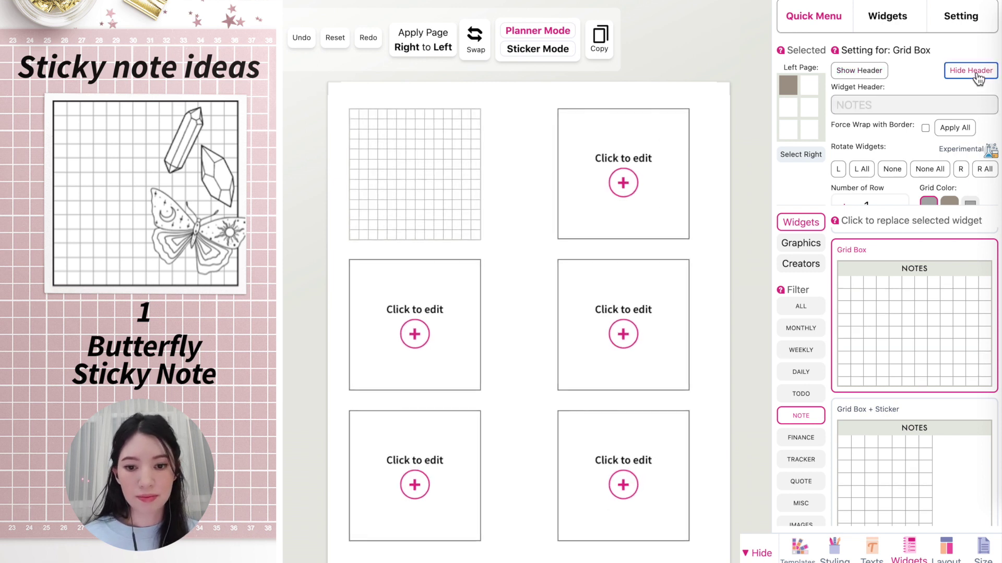
Apply the first generated colour palette and set its line colour to black #000000
click(834, 552)
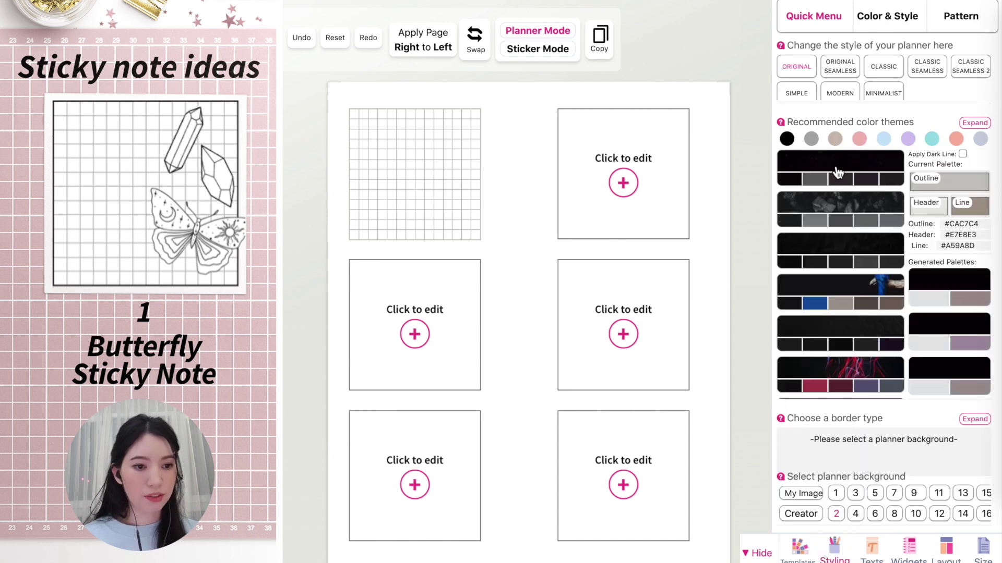
click(959, 290)
click(967, 209)
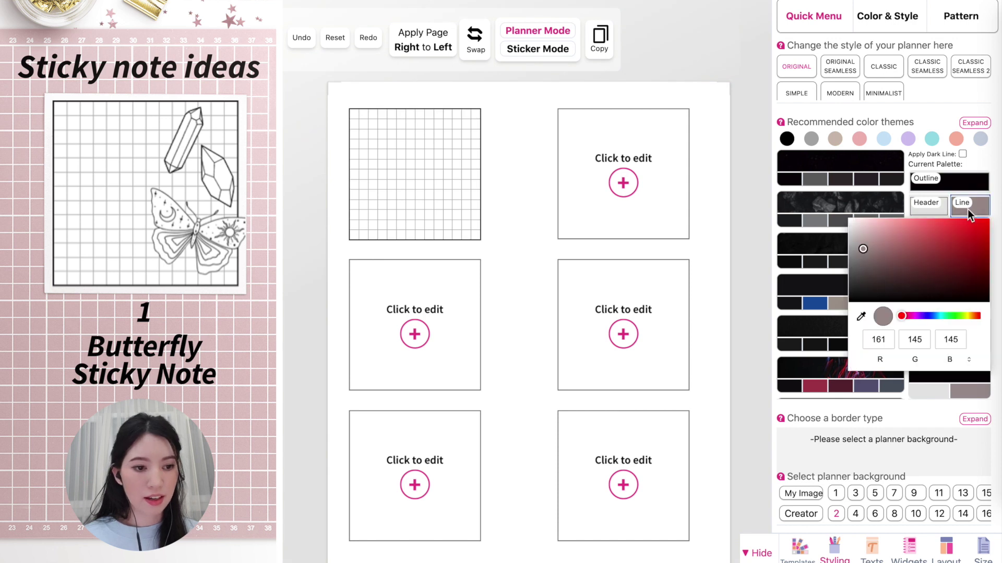
drag(912, 255, 815, 329)
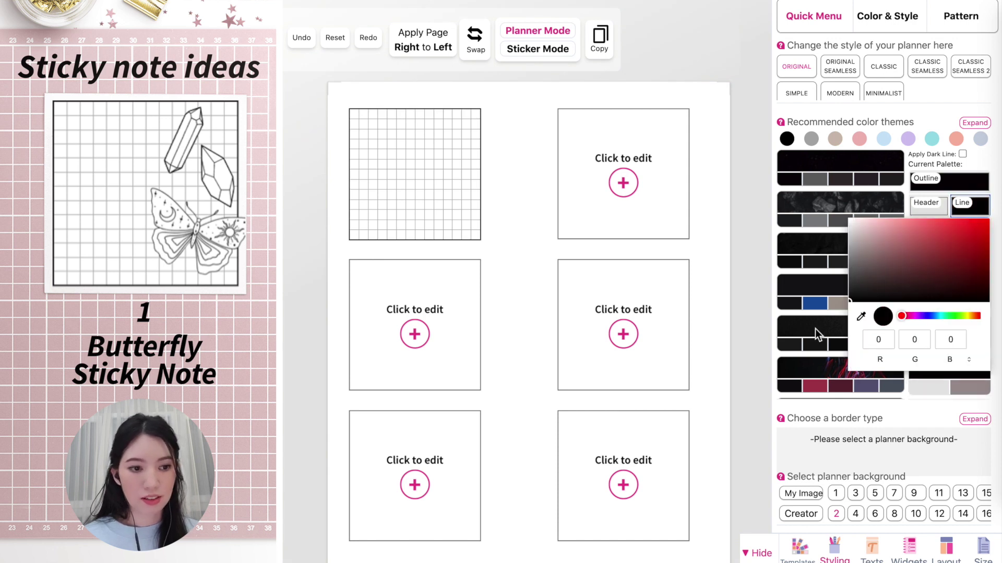
click(980, 159)
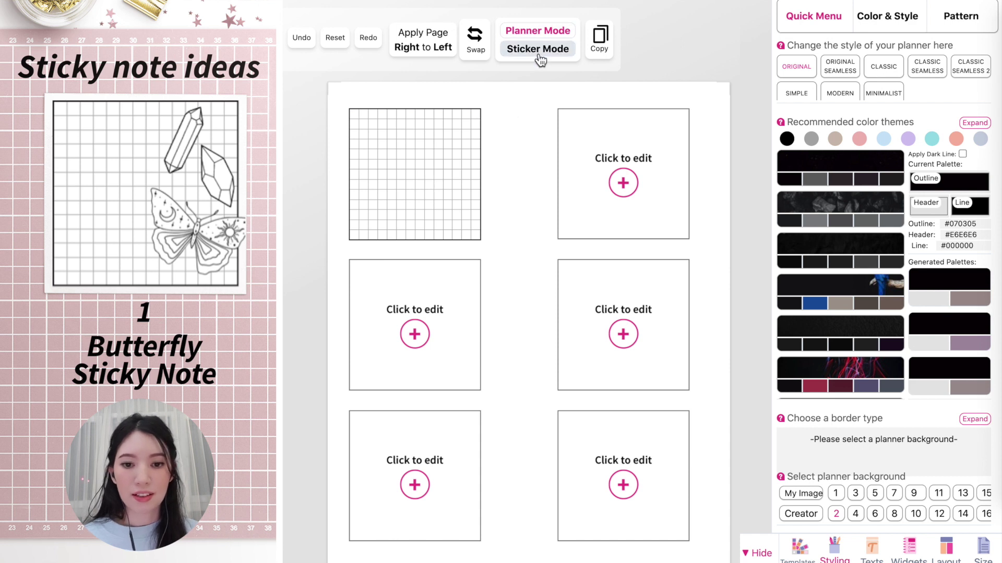
Filter graphics by CELESTIAL and place a slightly tilted butterfly sticker in the top-left grid note
click(555, 56)
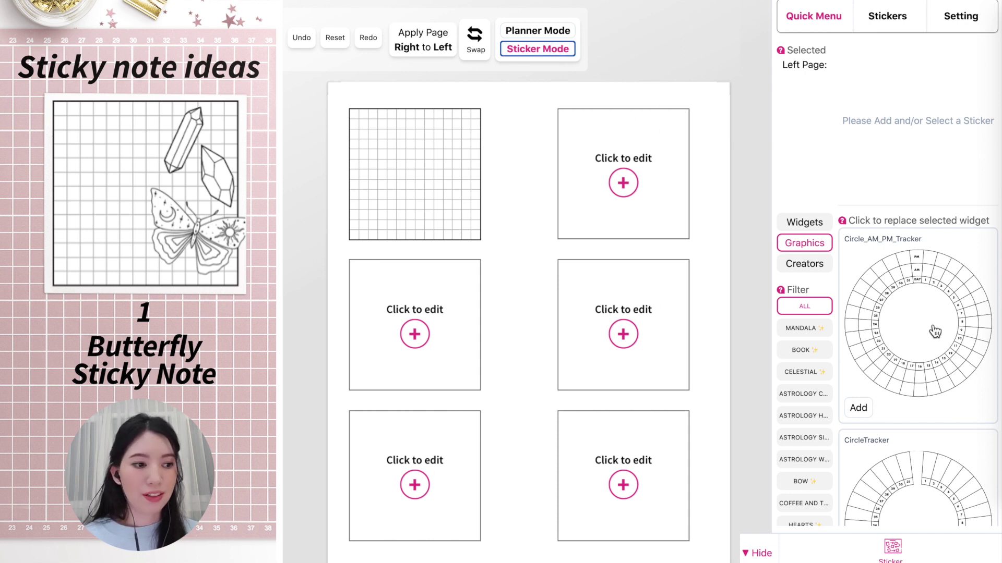
click(801, 375)
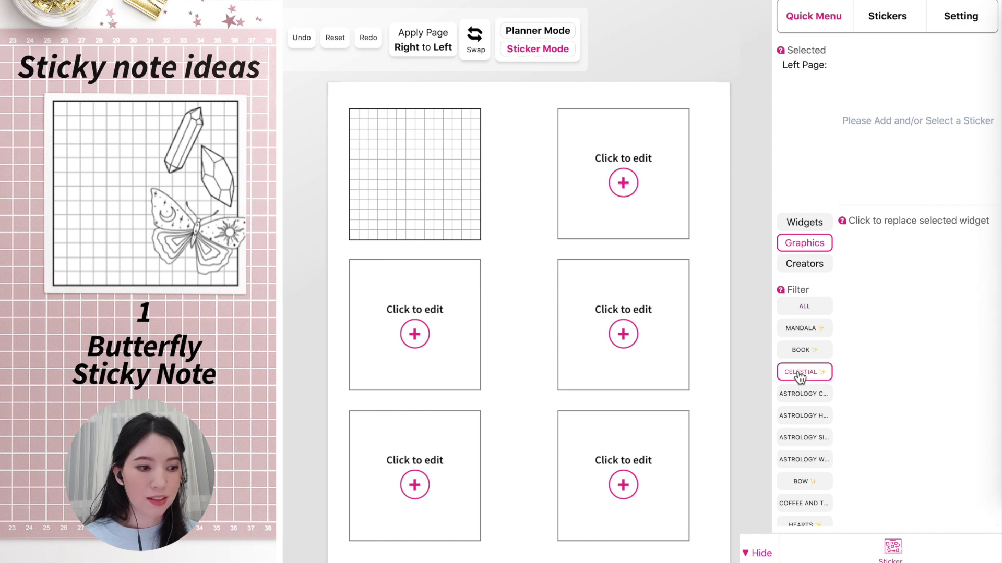
scroll(914, 367, down, 3)
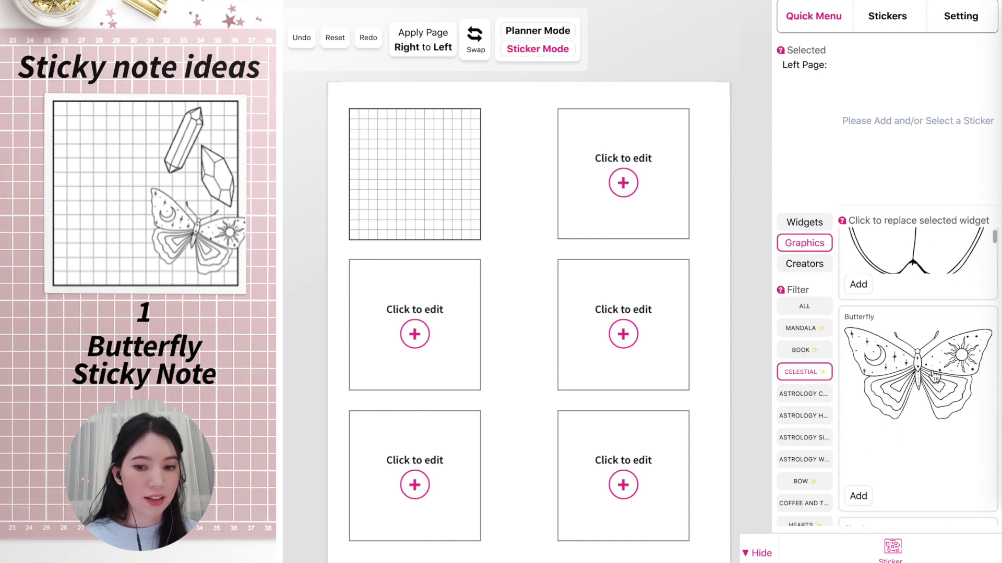
click(934, 377)
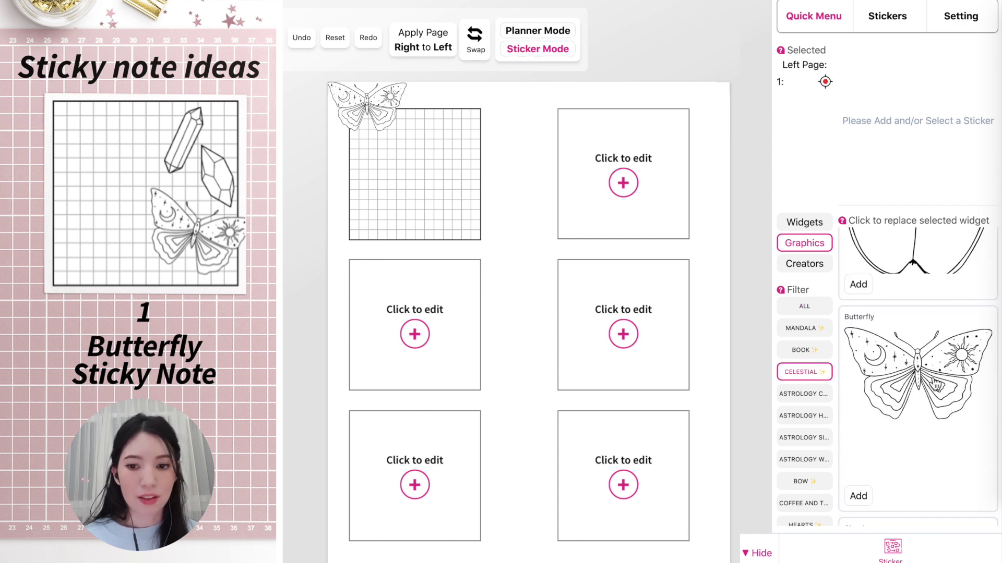
click(372, 114)
drag(372, 114, 429, 211)
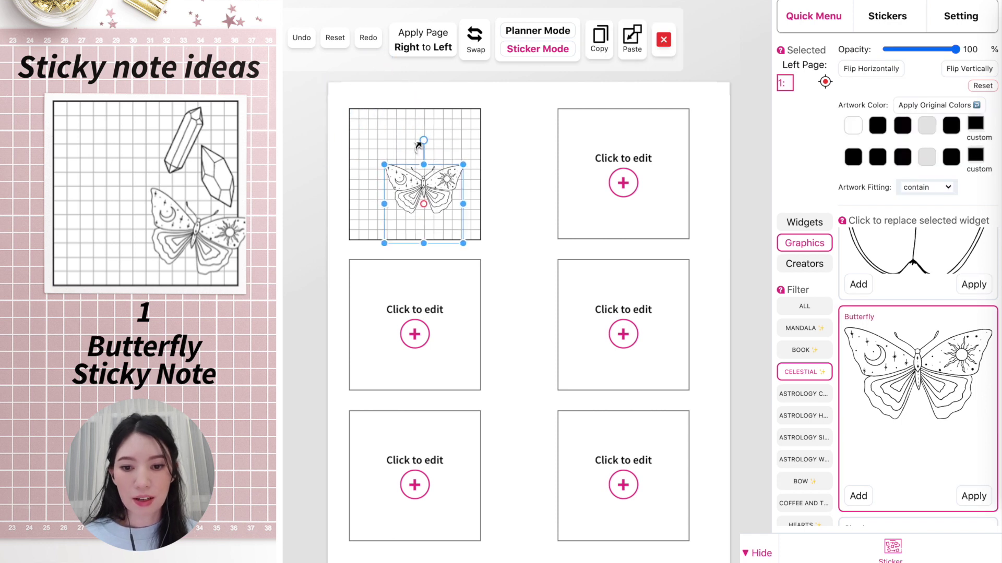
drag(423, 141, 443, 144)
mouse_move(426, 195)
mouse_down()
mouse_move(452, 209)
mouse_move(446, 197)
mouse_up()
Add two crystal stickers, shrinking both and tilting the tall one clockwise
scroll(907, 453, down, 3)
scroll(907, 452, down, 3)
click(925, 307)
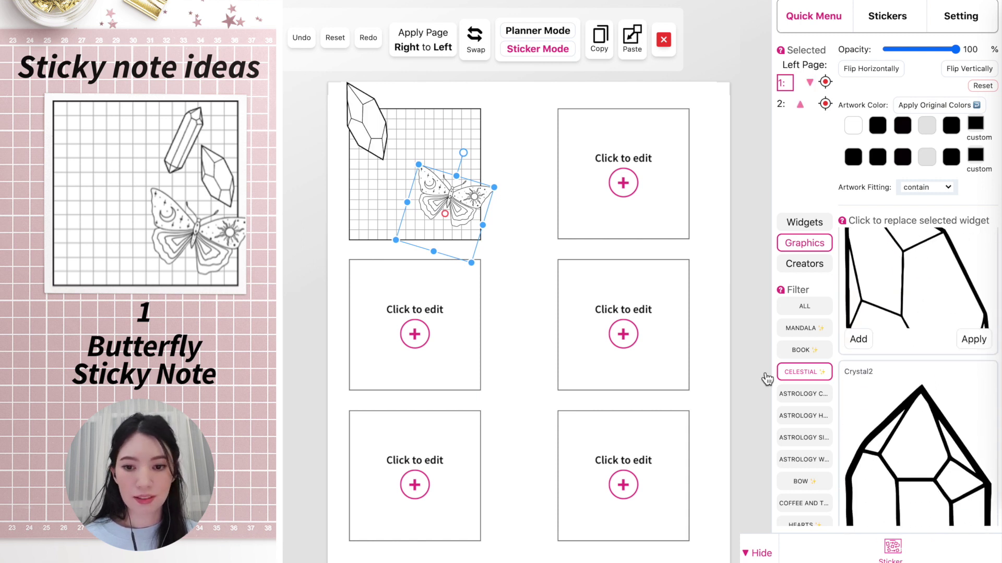
click(359, 120)
drag(332, 83, 457, 151)
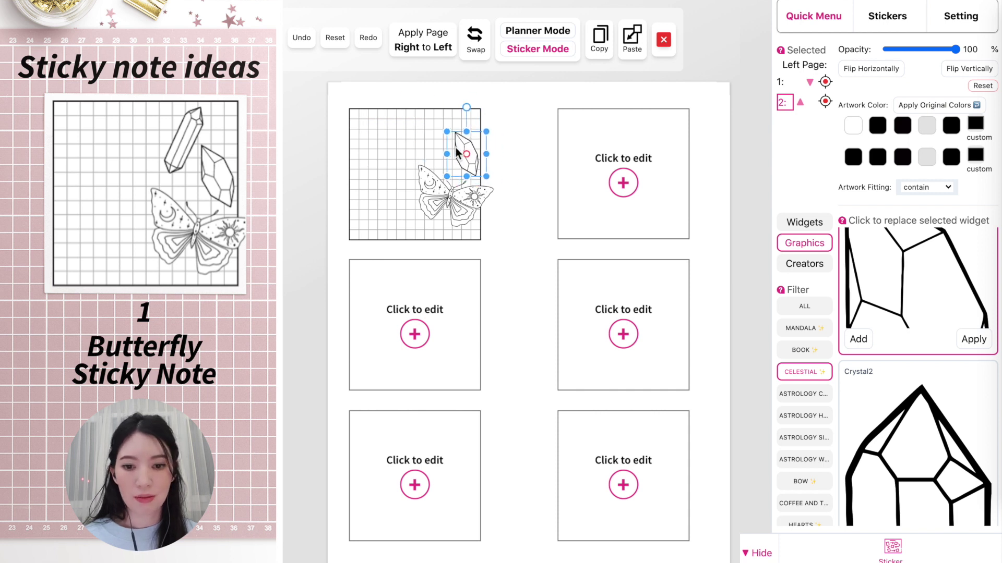
scroll(890, 488, down, 5)
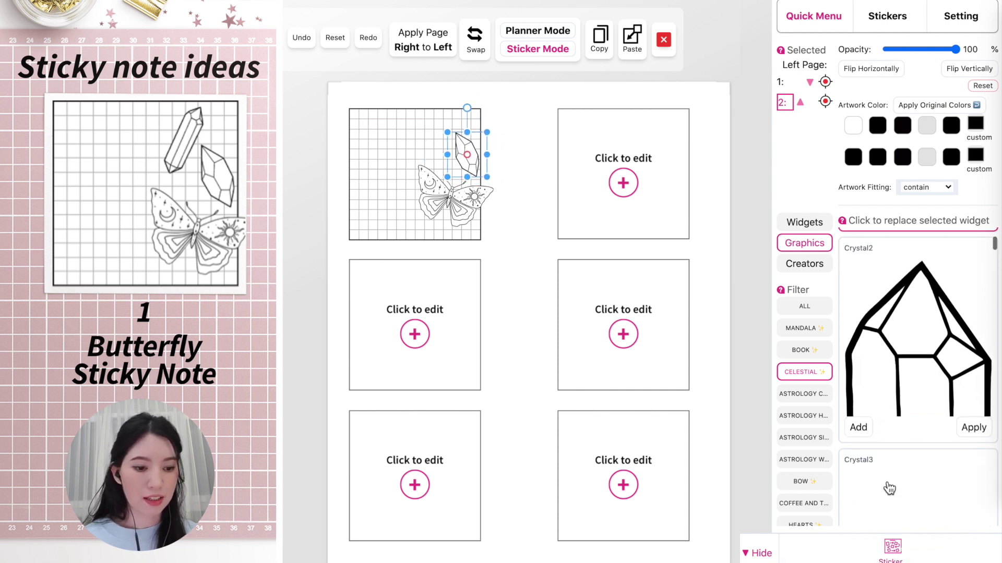
click(917, 312)
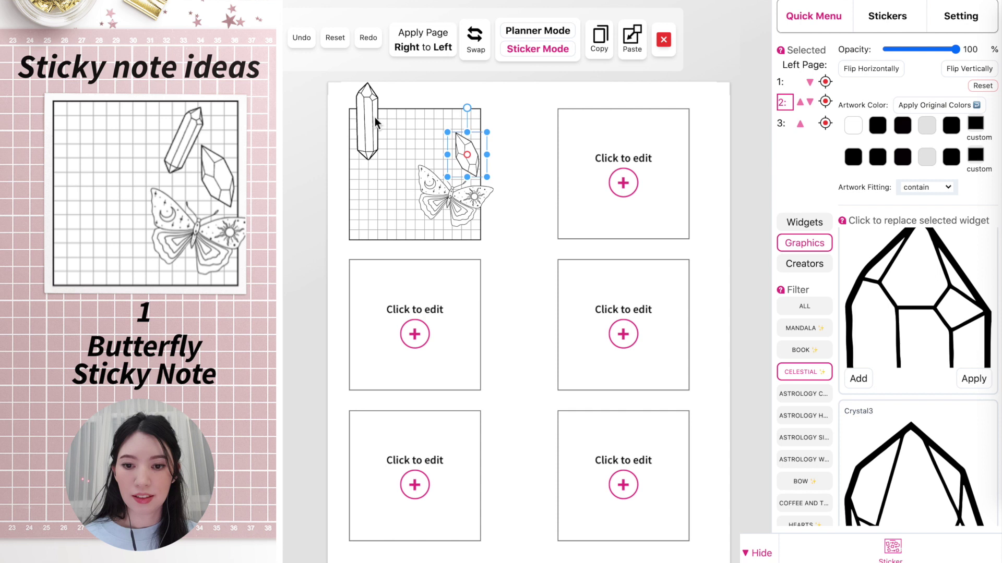
click(375, 117)
drag(367, 58, 403, 71)
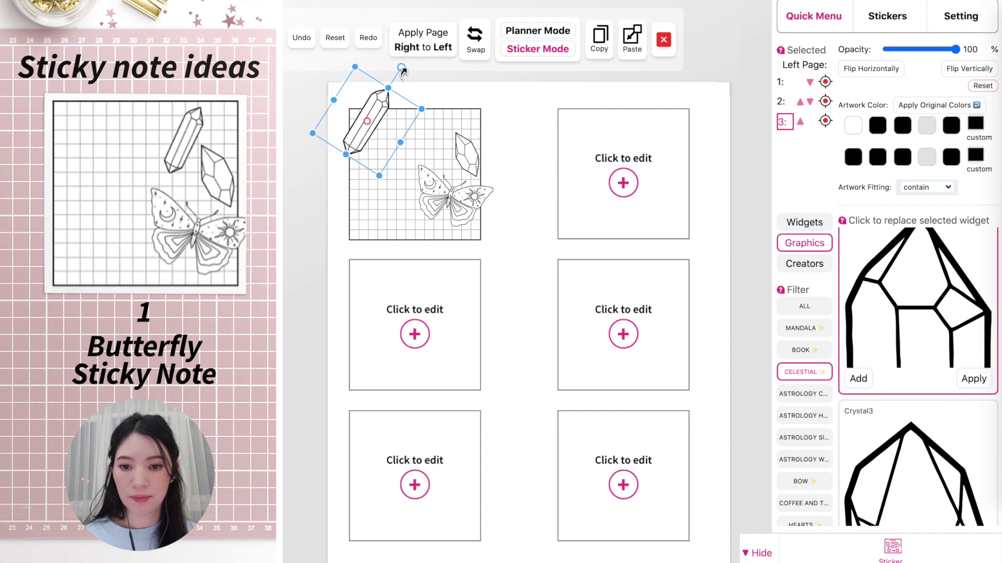
drag(313, 135, 439, 146)
Nudge the crystal and butterfly slightly lower to finish the sticker arrangement
click(474, 163)
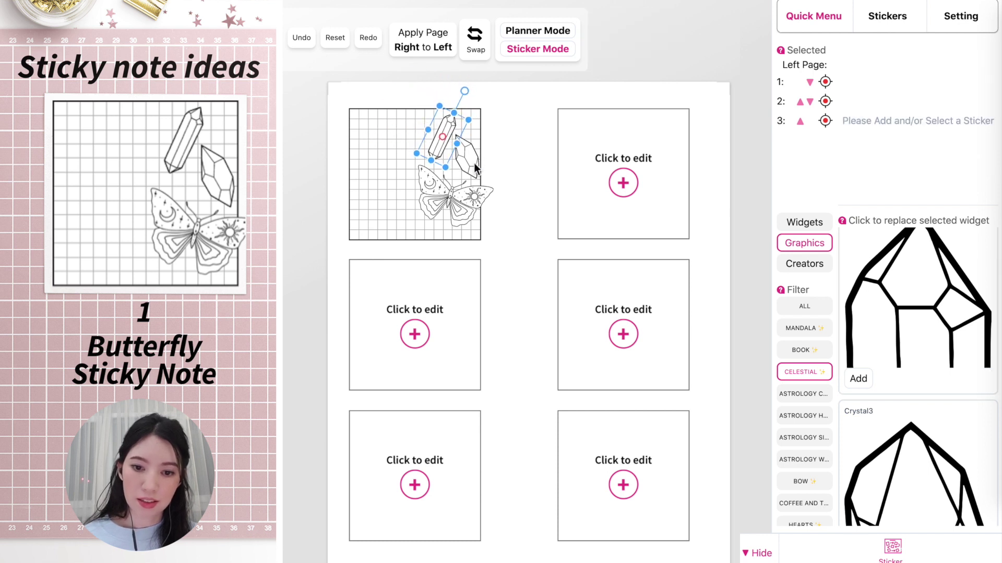
click(474, 167)
drag(452, 202, 452, 207)
click(472, 181)
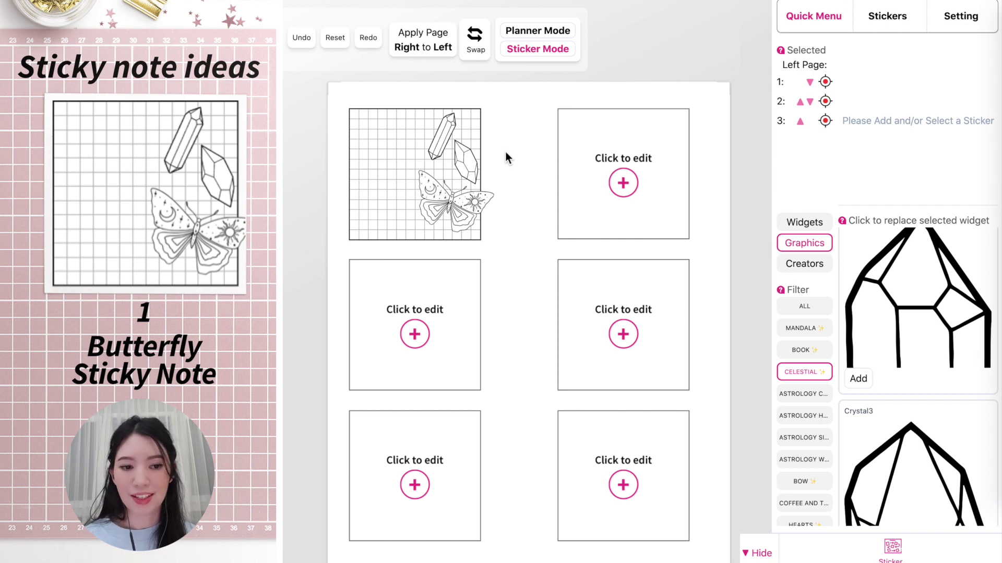
Browse the POT PLANTS, FAMILY and PLANT filters, then show the coffee graphics Coffee11 and Coffee12
scroll(805, 391, down, 4)
click(805, 386)
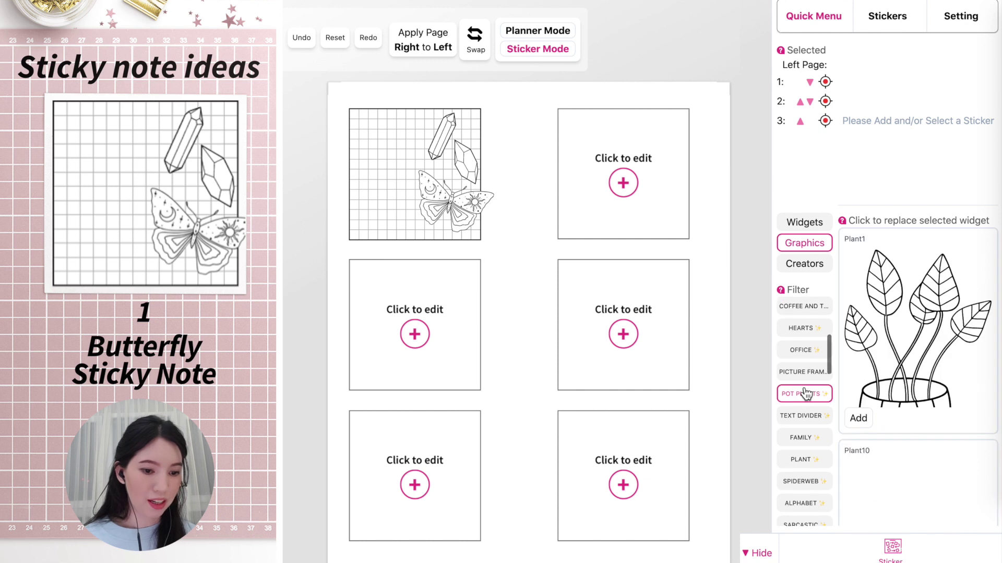
click(805, 441)
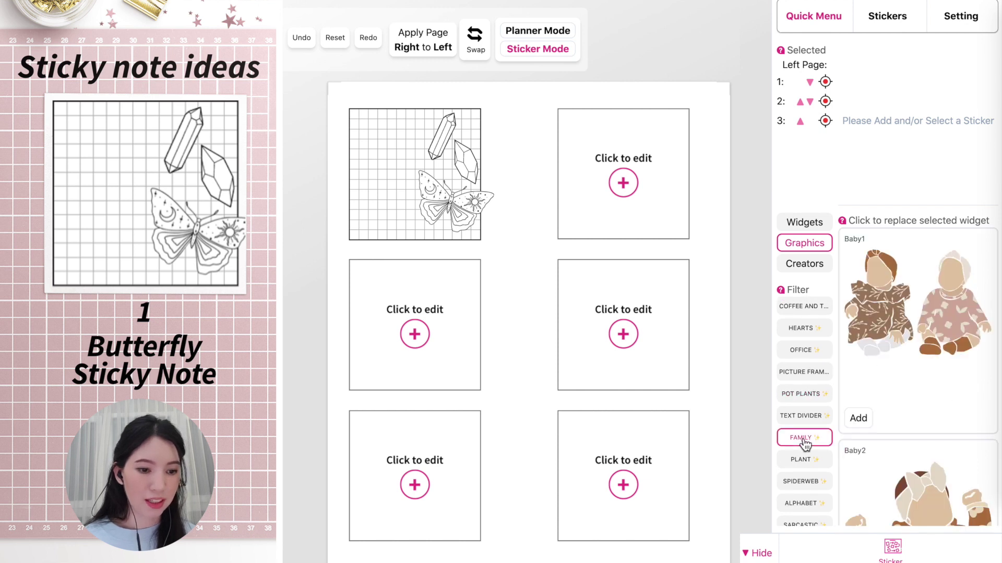
scroll(935, 389, down, 4)
click(814, 463)
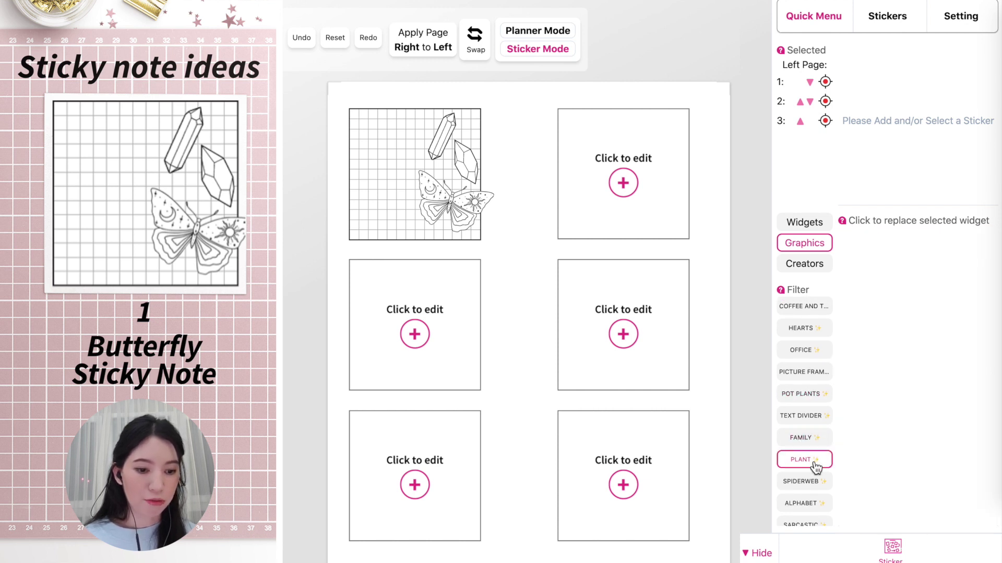
scroll(806, 470, down, 3)
scroll(807, 491, up, 10)
scroll(806, 470, down, 4)
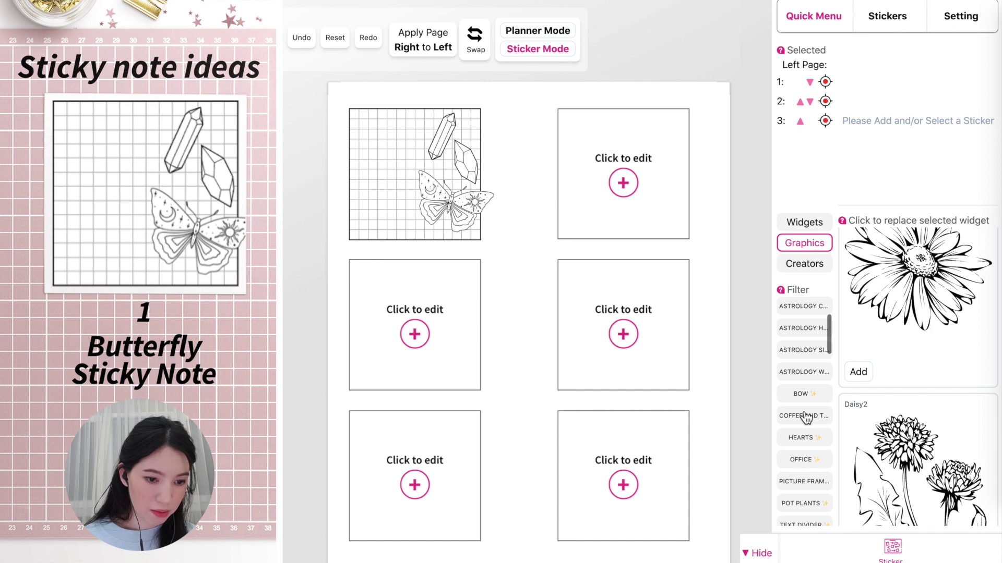
click(806, 418)
scroll(898, 370, down, 3)
scroll(898, 368, down, 5)
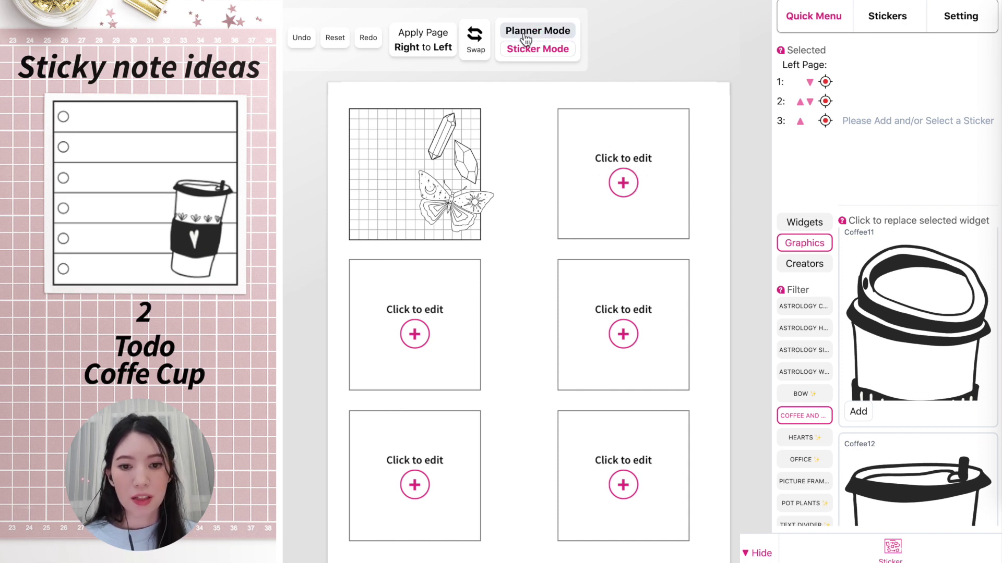
Put a To Do List widget into the top-right sticky note
click(548, 33)
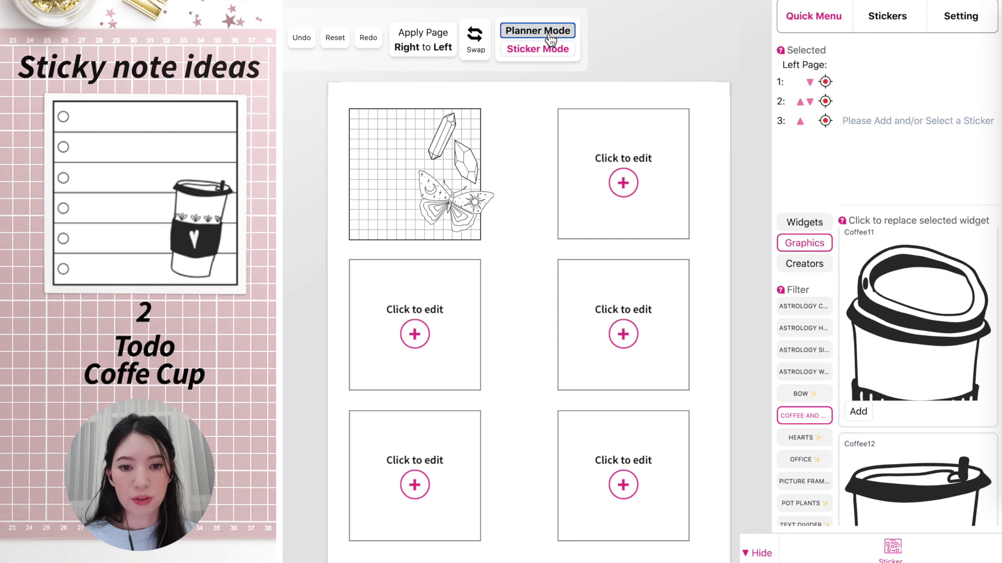
click(628, 185)
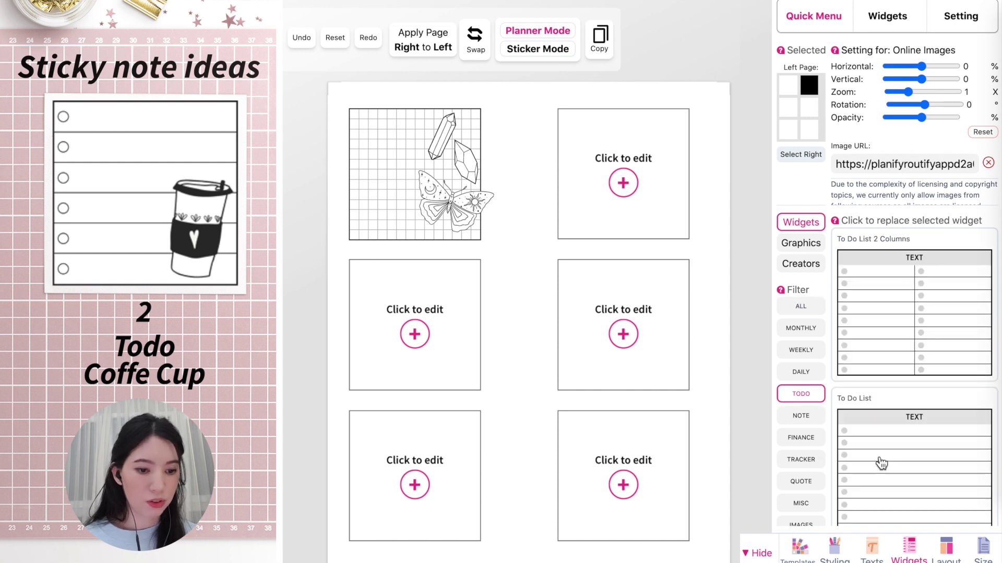
click(898, 443)
scroll(868, 169, down, 1)
Cut the to-do list to six rows, enlarge its checkboxes and hide its header
click(894, 146)
click(894, 145)
click(894, 146)
click(894, 146)
click(895, 146)
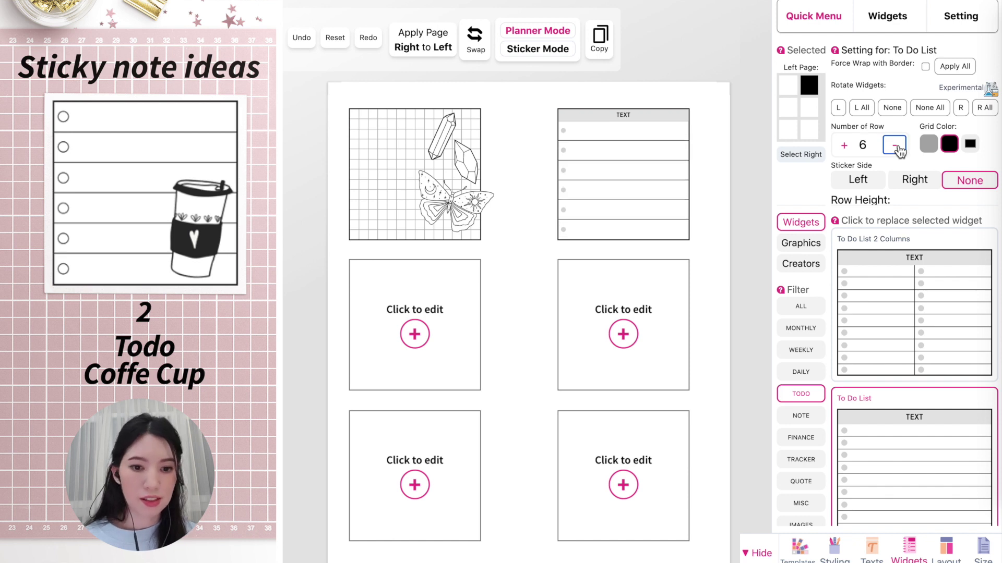
scroll(898, 170, down, 3)
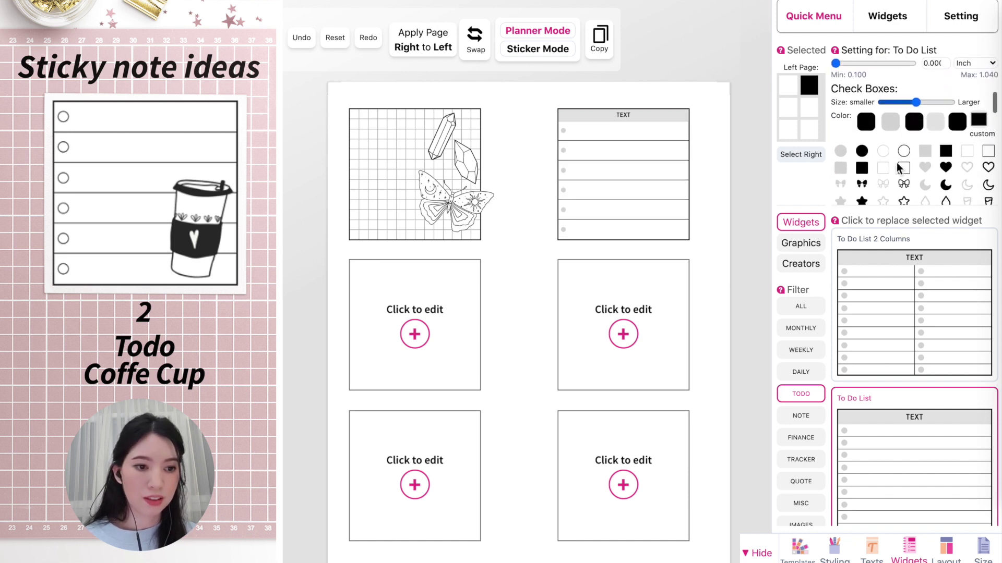
click(928, 102)
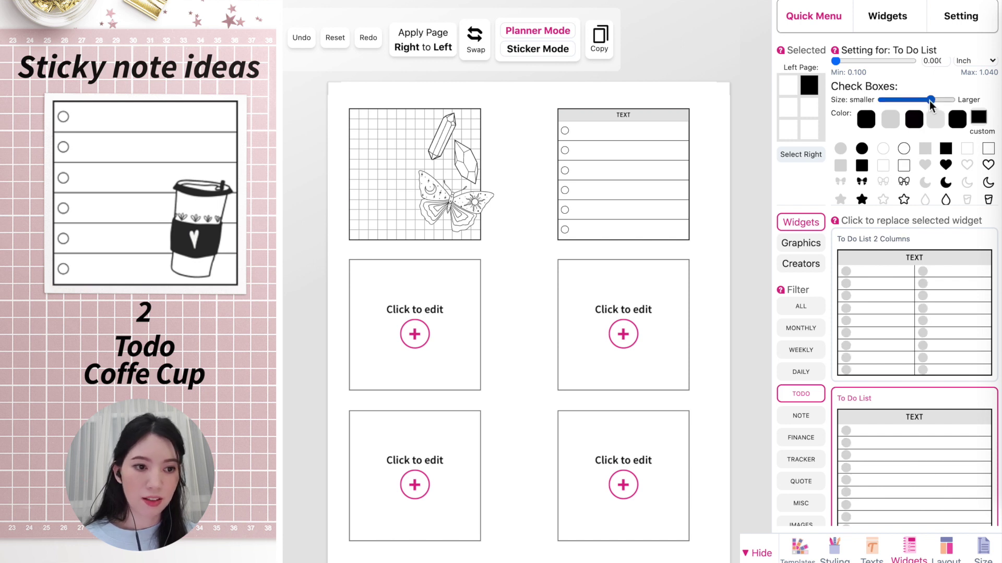
scroll(911, 174, up, 4)
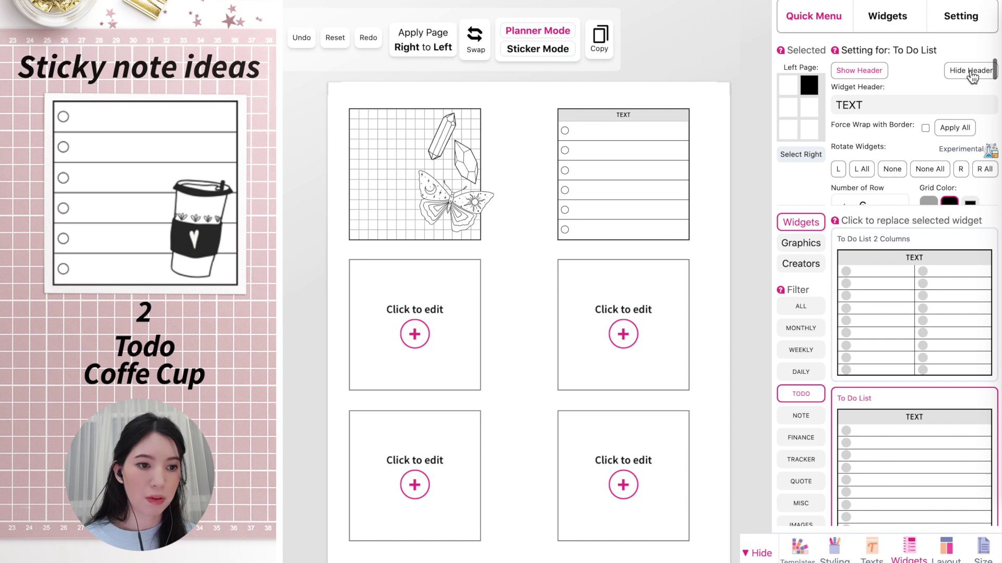
click(974, 73)
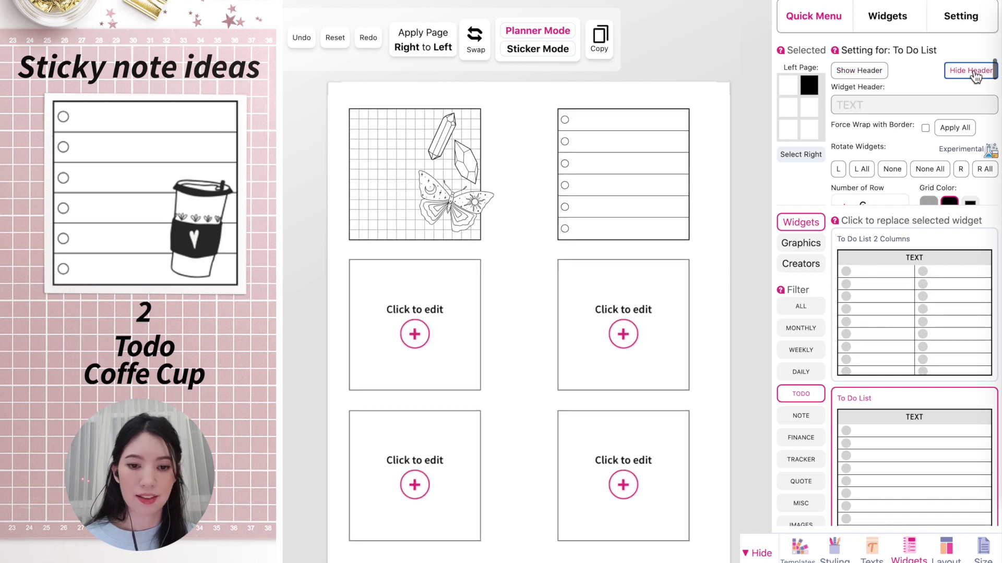
click(543, 52)
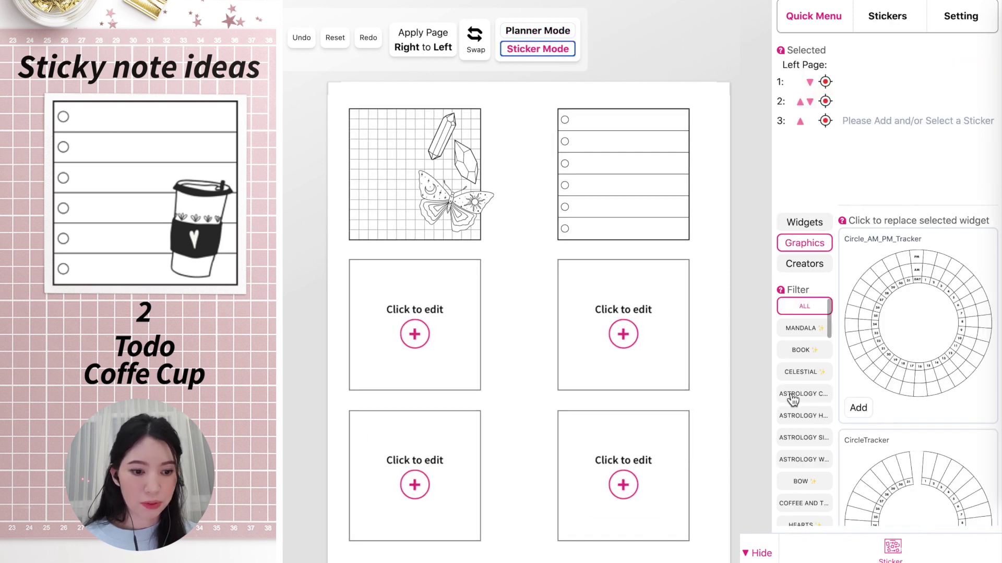
Filter stickers to COFFEE AND… and drag the Coffee12 cup into the to-do note
scroll(821, 458, down, 3)
scroll(822, 459, up, 1)
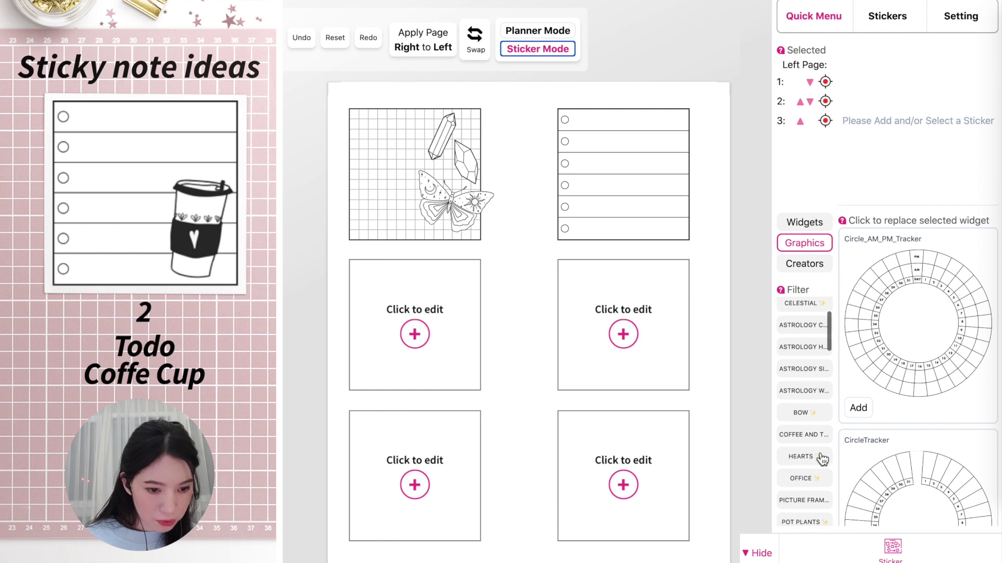
scroll(820, 453, down, 1)
click(819, 449)
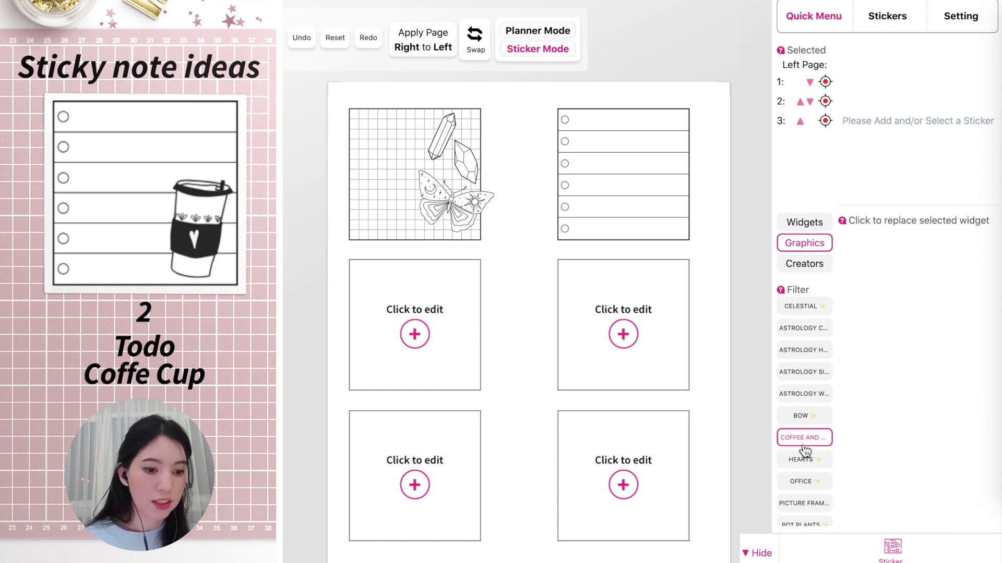
scroll(926, 450, down, 10)
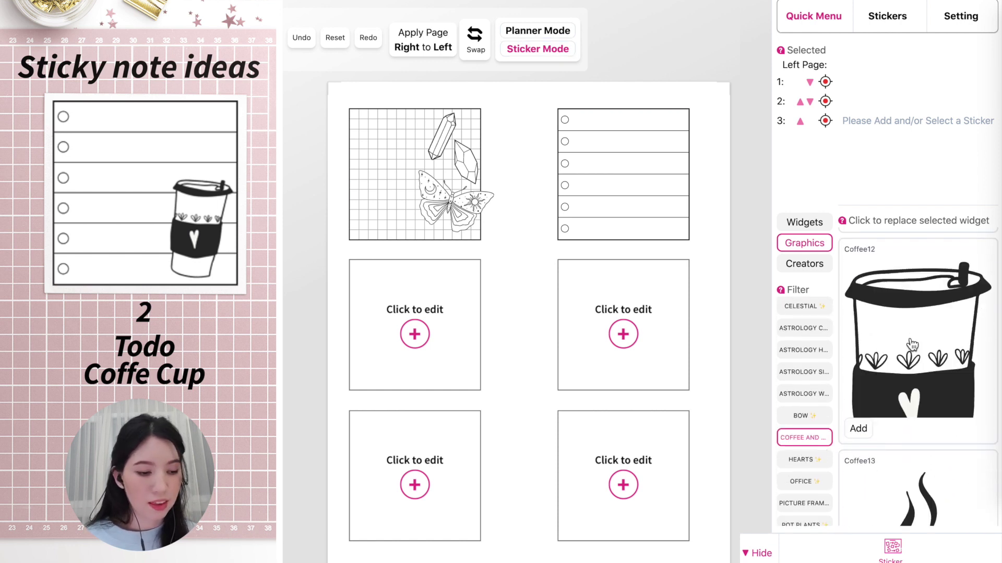
click(911, 344)
drag(376, 118, 673, 196)
Shrink the cup and settle it, slightly tilted, in the to-do note's lower right
drag(664, 139, 678, 142)
drag(695, 251, 665, 217)
drag(676, 141, 670, 137)
drag(668, 198, 665, 196)
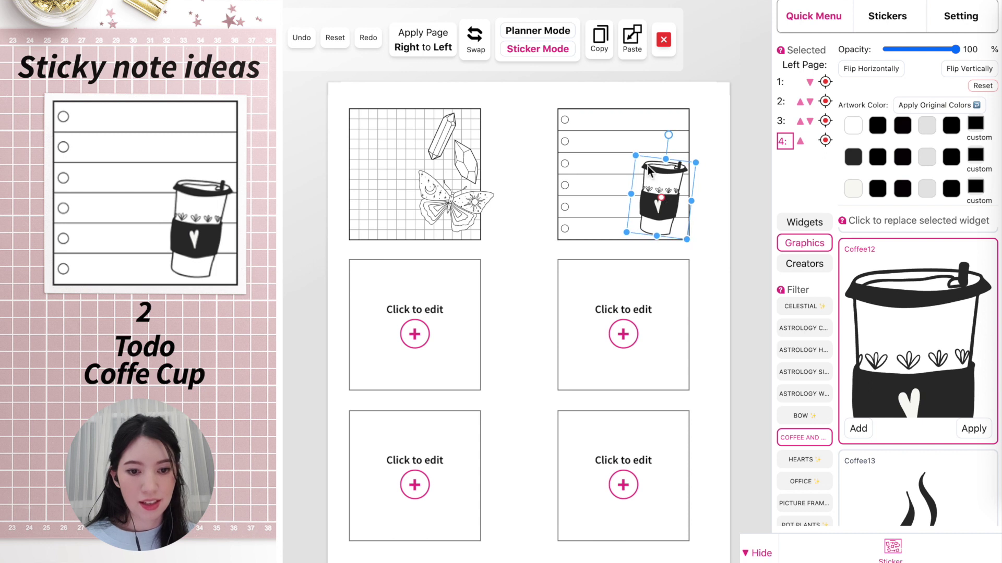
drag(639, 157, 642, 162)
drag(656, 207, 656, 207)
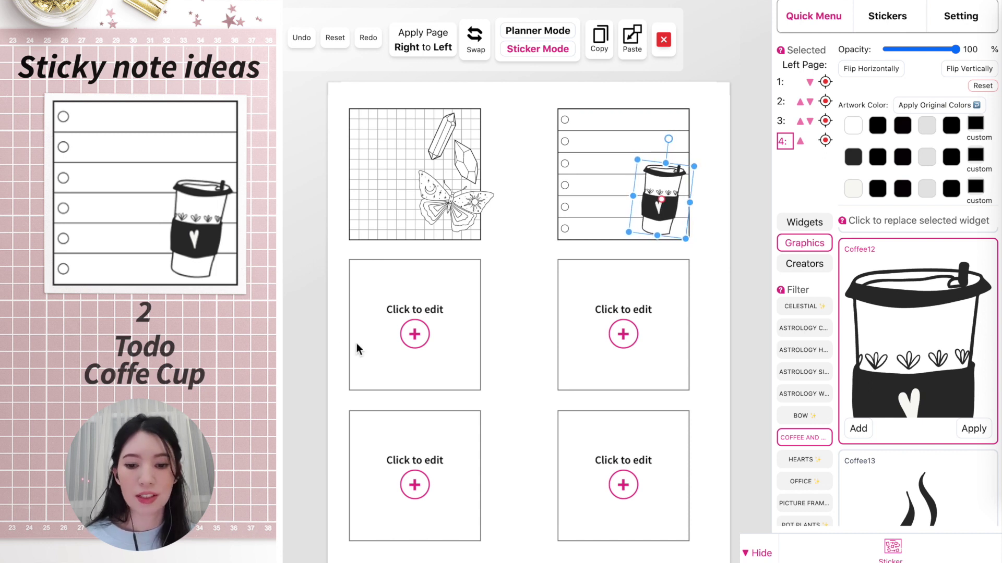
click(435, 311)
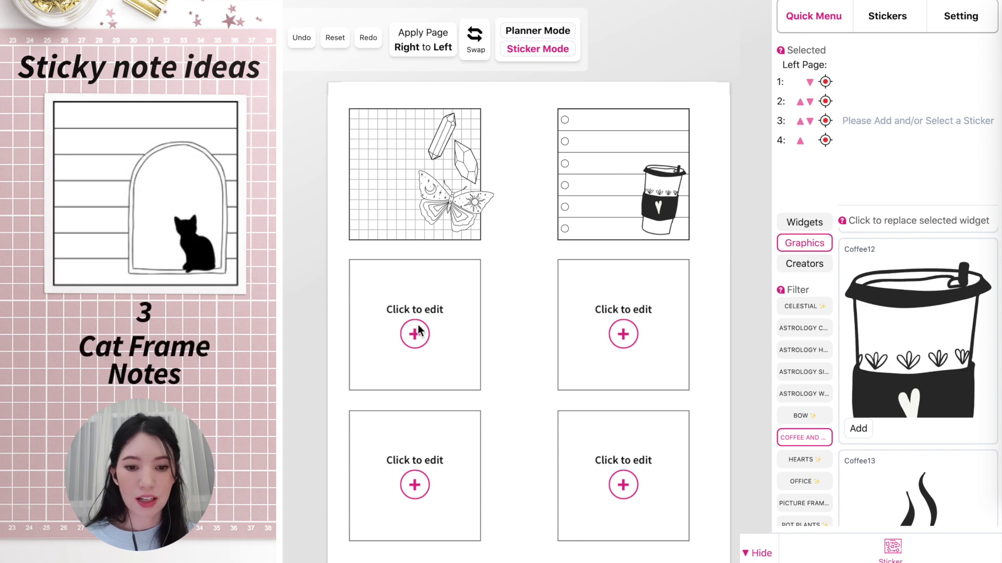
Put a Lined Box widget from the NOTE filter into the middle-left sticky note
click(550, 38)
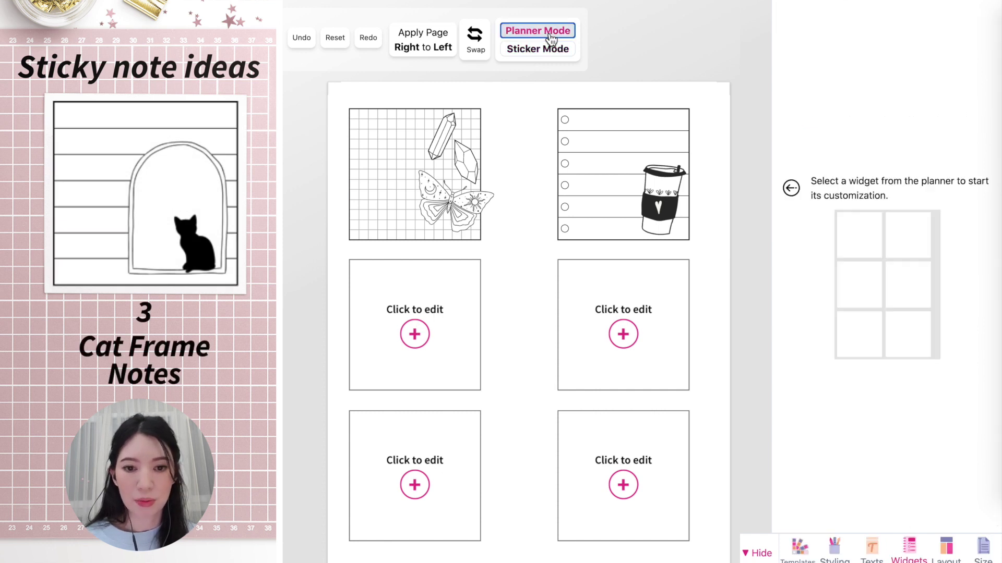
click(427, 337)
scroll(800, 442, down, 1)
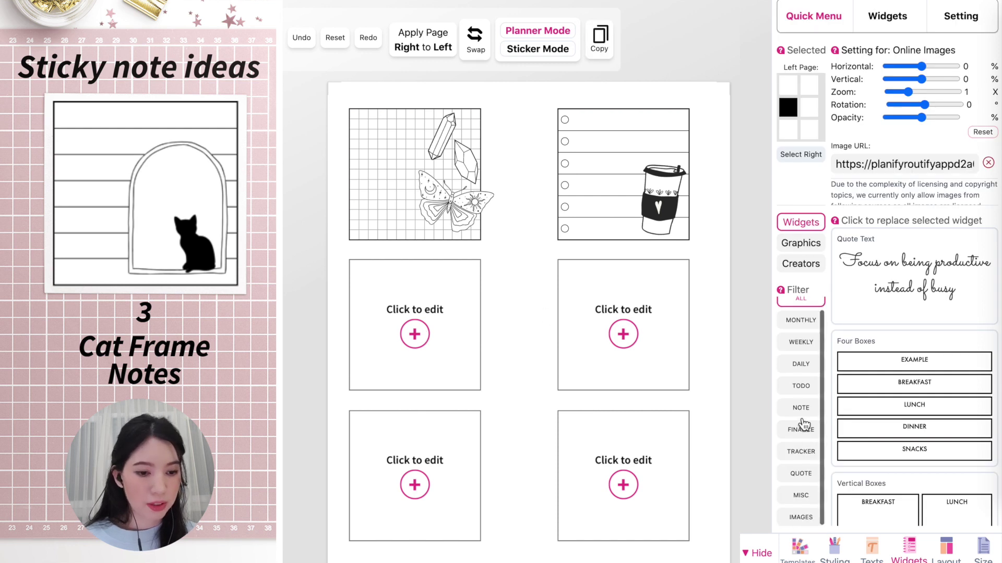
click(801, 408)
scroll(901, 438, down, 3)
scroll(901, 438, down, 6)
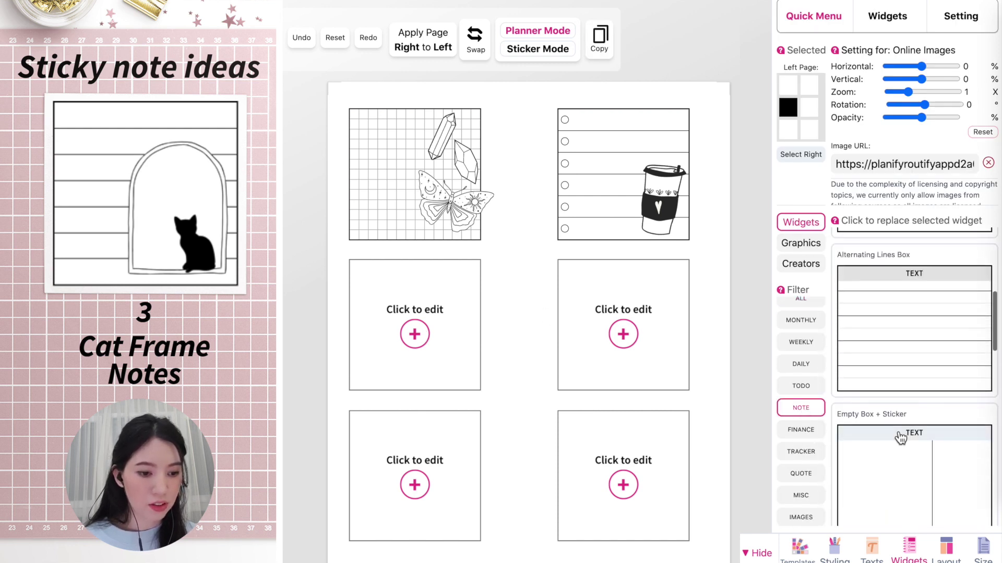
scroll(901, 438, down, 5)
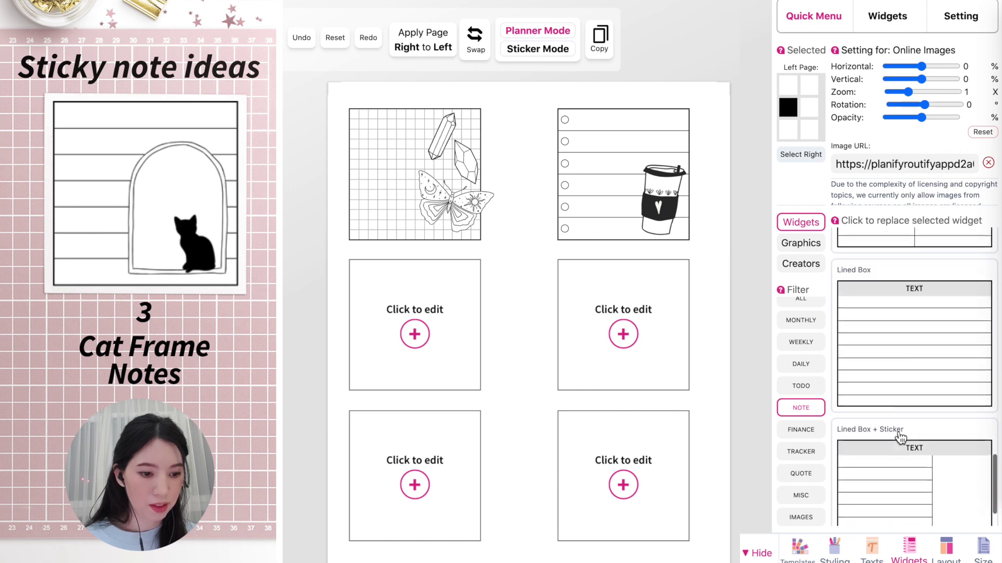
click(907, 404)
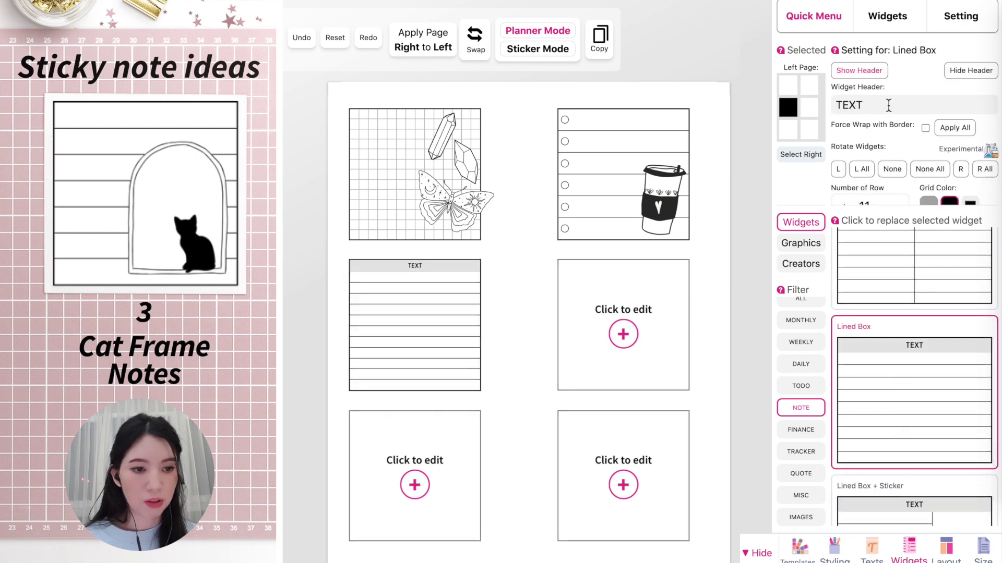
Hide the lined box's header and lower its row count to seven
click(974, 77)
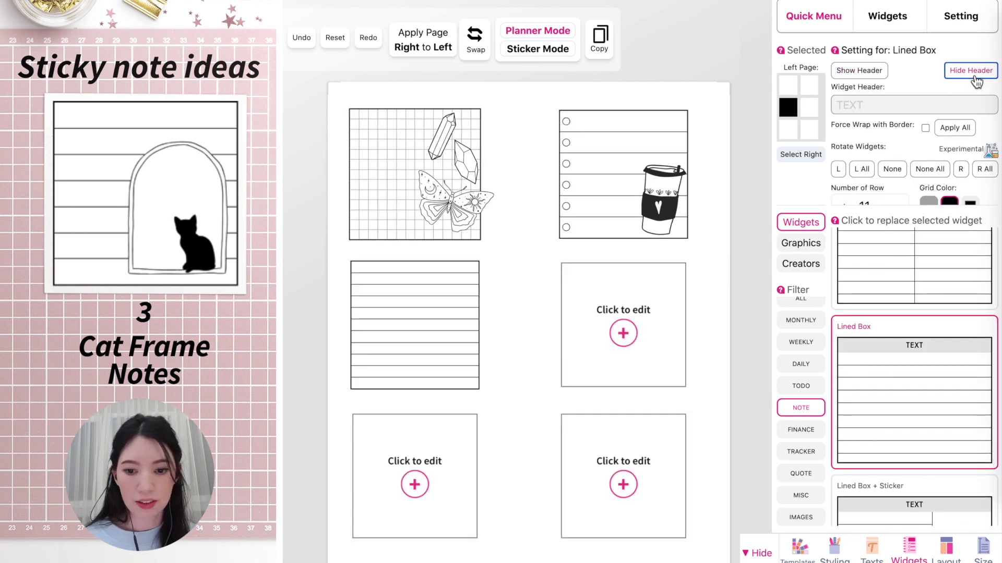
scroll(858, 172, down, 1)
click(894, 165)
click(894, 165)
click(894, 165)
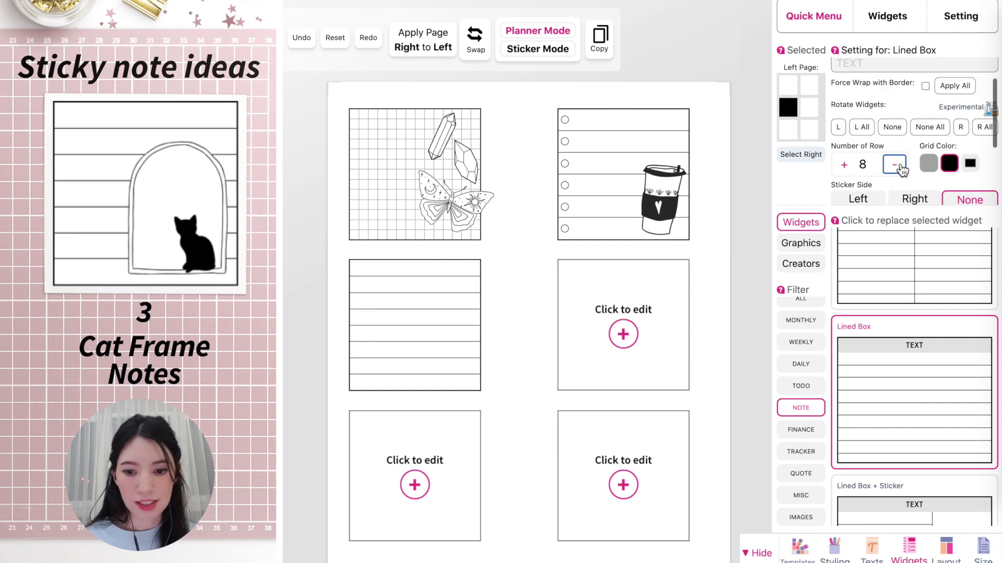
click(894, 165)
click(537, 49)
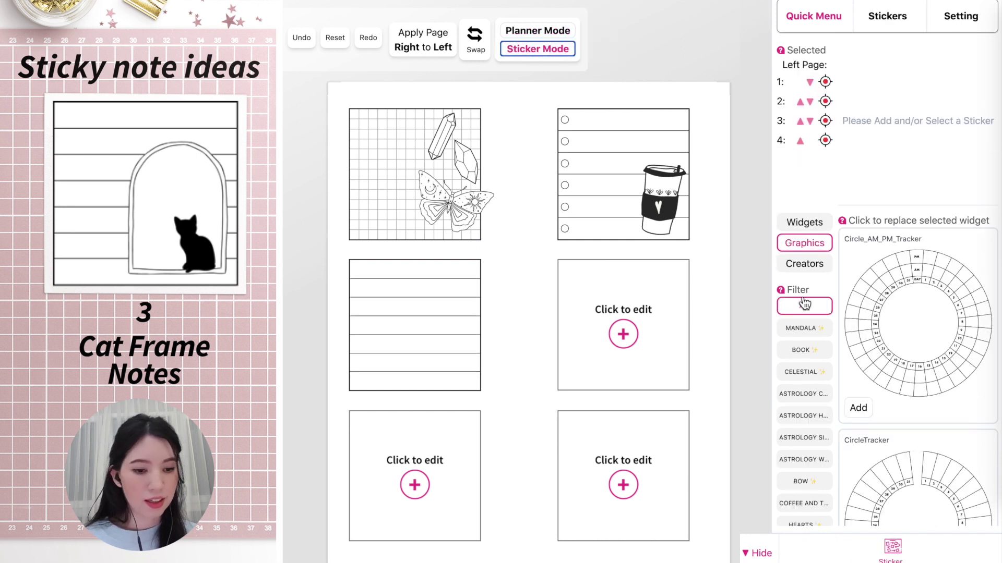
Add the arch frame sticker from the CELESTIAL graphics to the page
scroll(809, 374, down, 1)
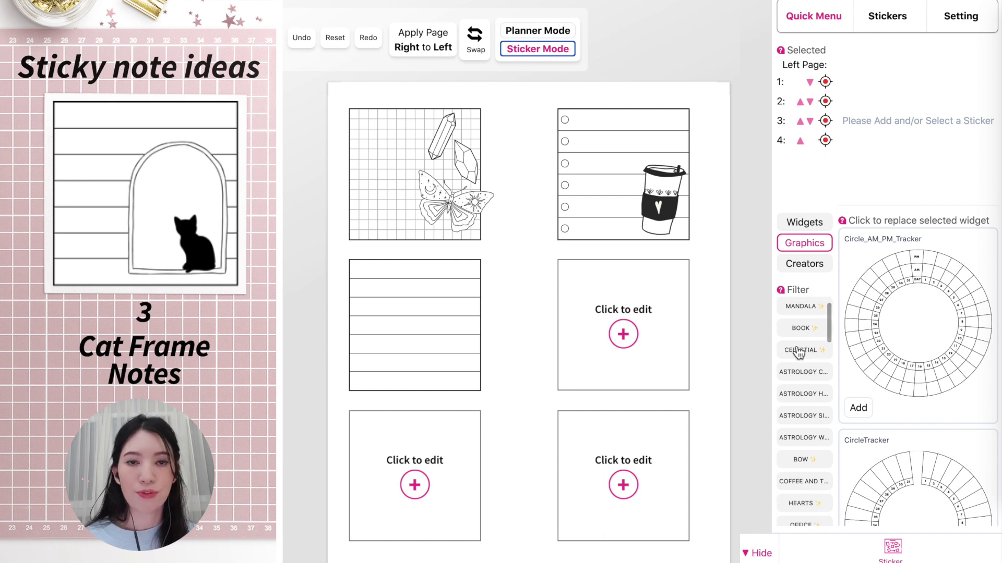
click(797, 354)
scroll(895, 385, down, 5)
scroll(896, 384, down, 10)
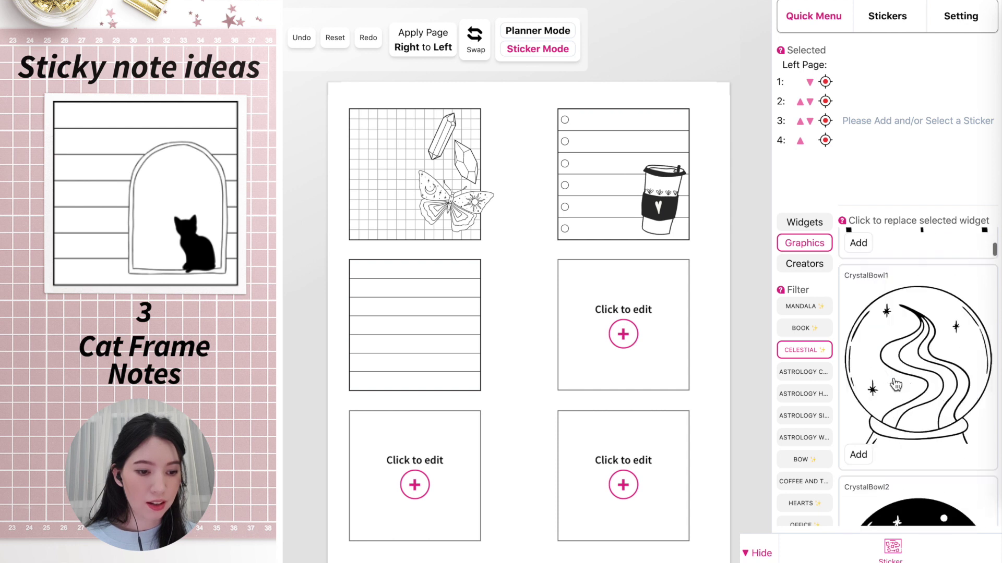
scroll(896, 385, down, 12)
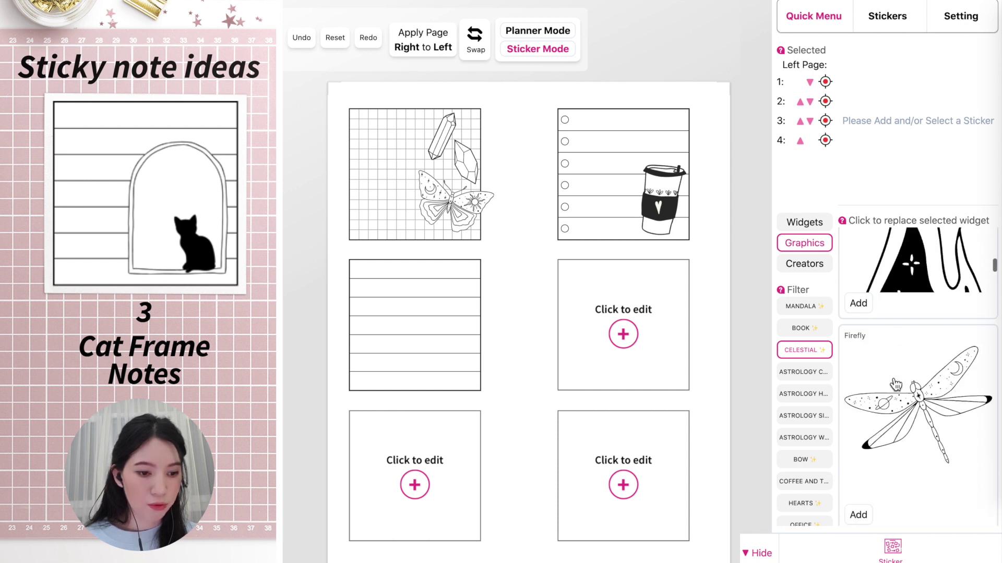
scroll(896, 384, down, 2)
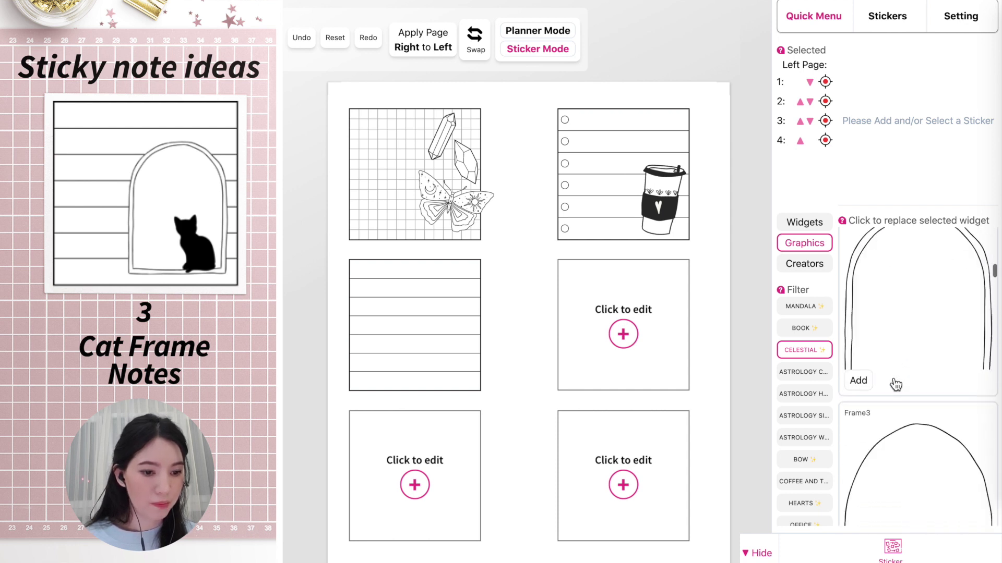
click(902, 312)
Move the arch frame into the lined note's lower middle and enlarge it to fill most of it
drag(355, 124, 430, 377)
click(428, 331)
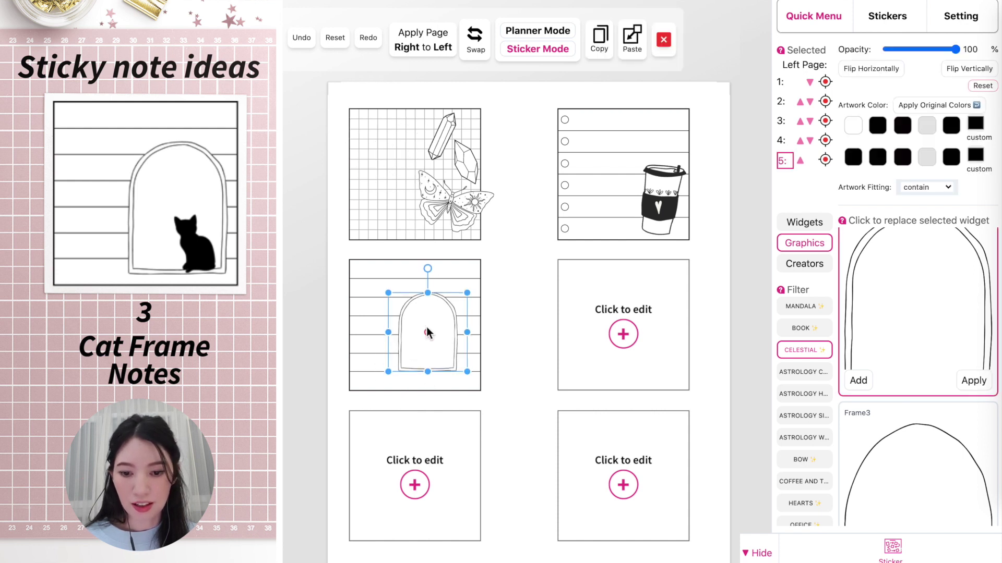
drag(427, 329, 427, 342)
drag(470, 311, 473, 286)
drag(454, 320, 461, 312)
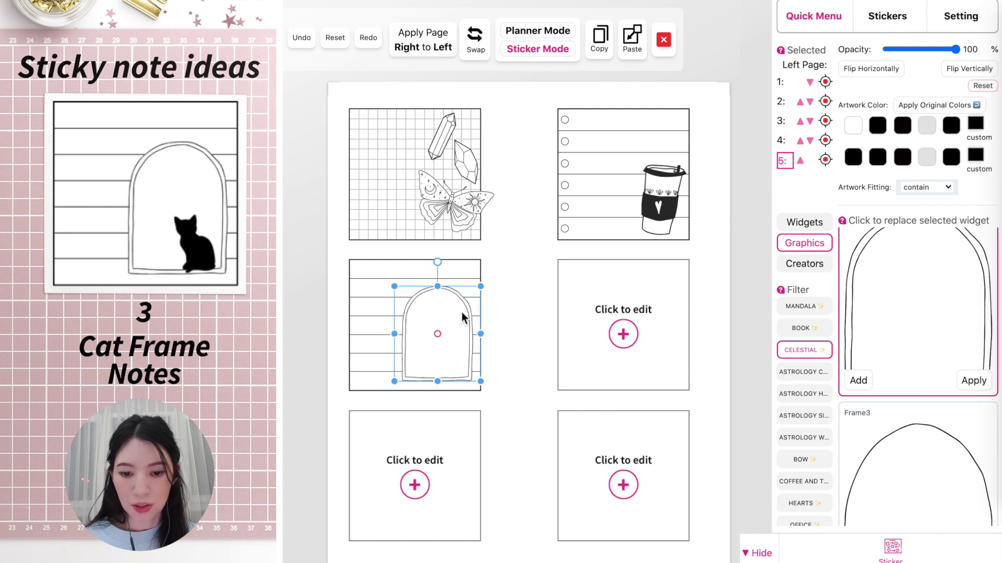
click(502, 284)
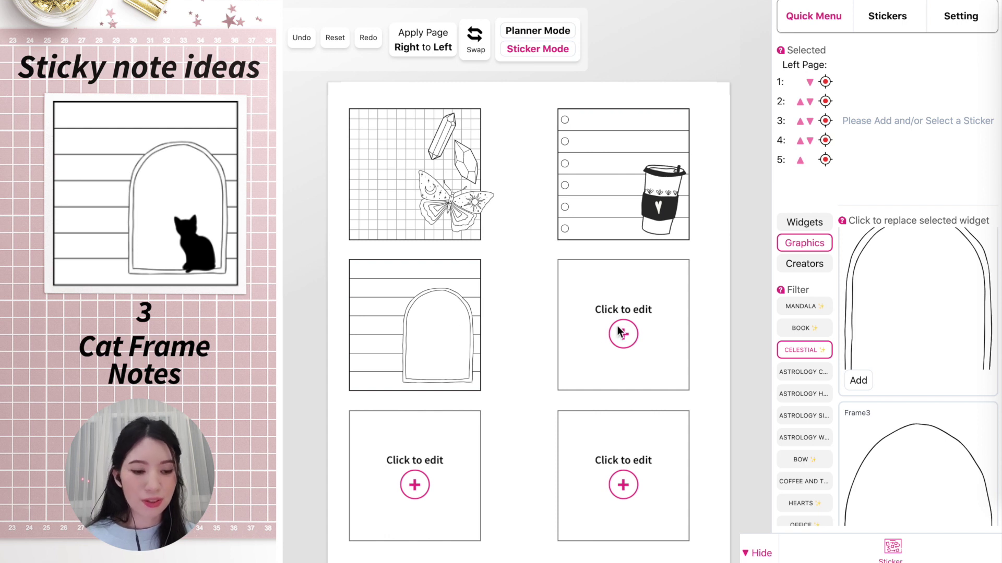
Add a black cat silhouette from the CATS graphics and place it inside the arch frame
scroll(814, 416, down, 10)
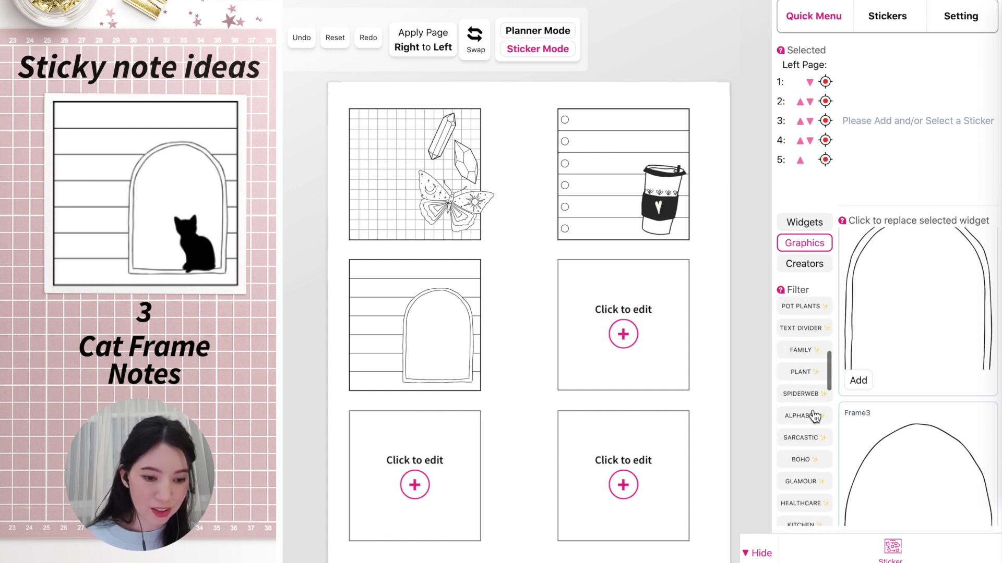
scroll(806, 433, down, 10)
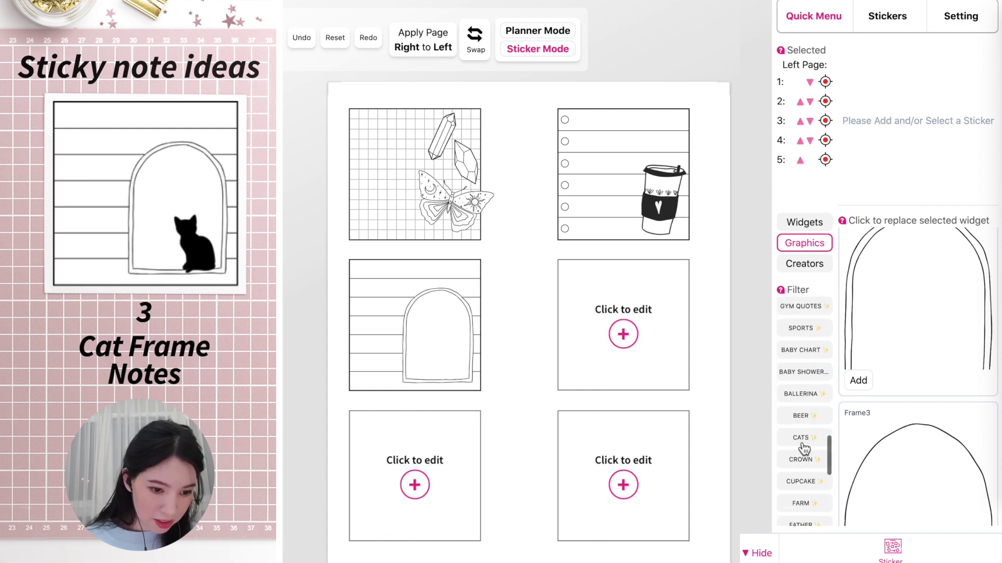
click(799, 441)
scroll(911, 417, down, 1)
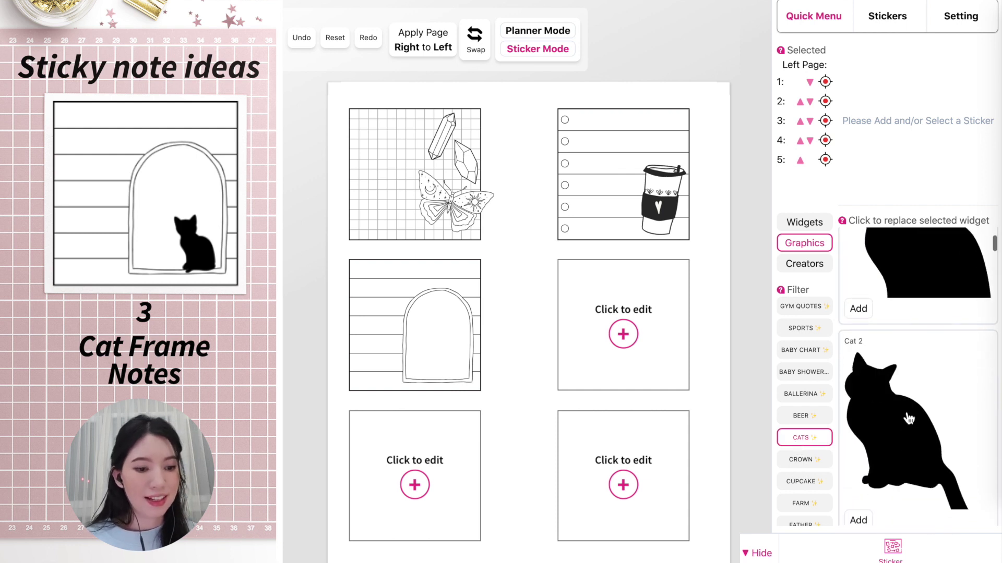
scroll(908, 418, up, 1)
click(920, 341)
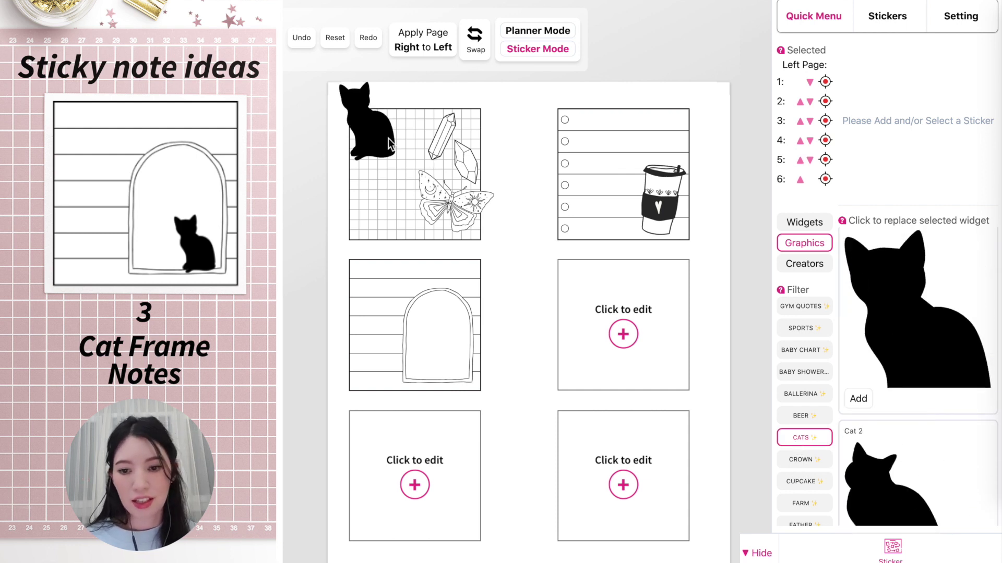
click(368, 133)
drag(368, 133, 443, 351)
click(505, 343)
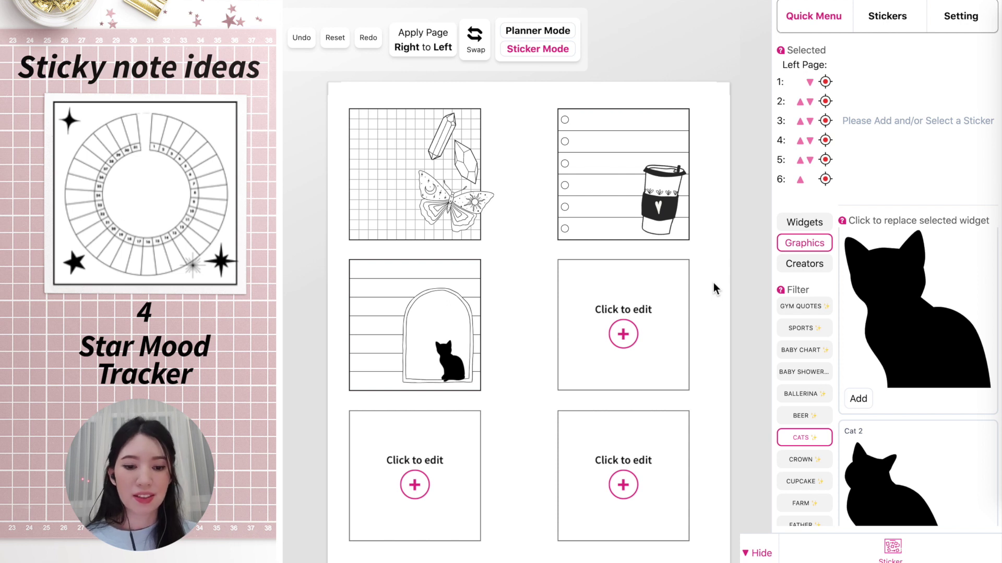
Put a headerless Empty Box from the NOTE widgets into the middle-right note
click(537, 31)
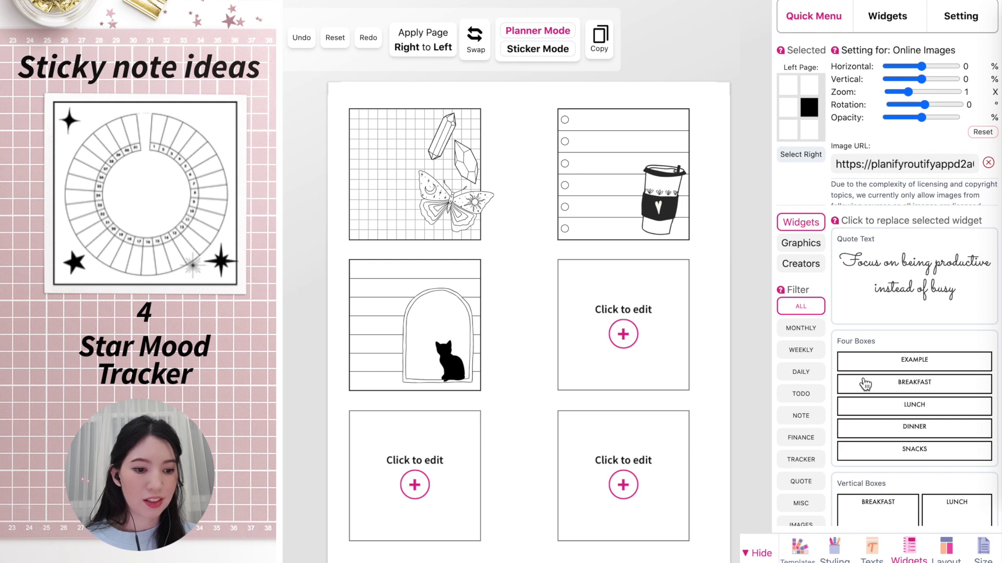
scroll(865, 385, down, 10)
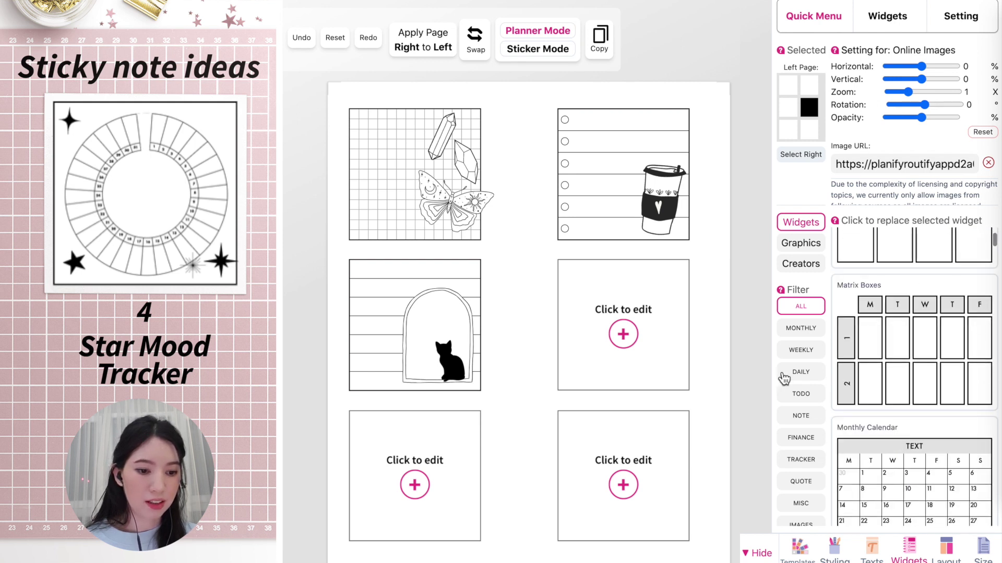
click(801, 416)
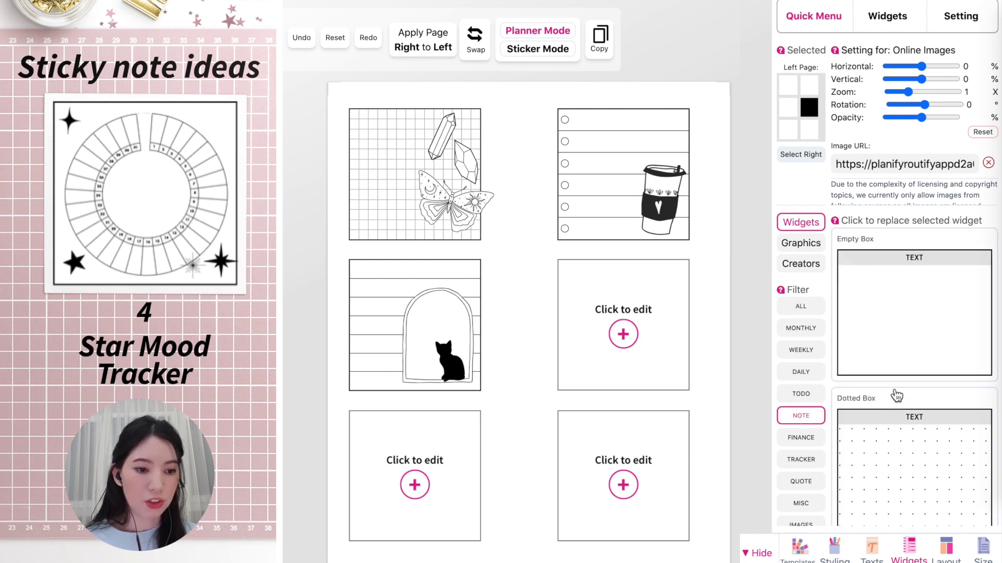
click(899, 299)
click(971, 71)
click(551, 52)
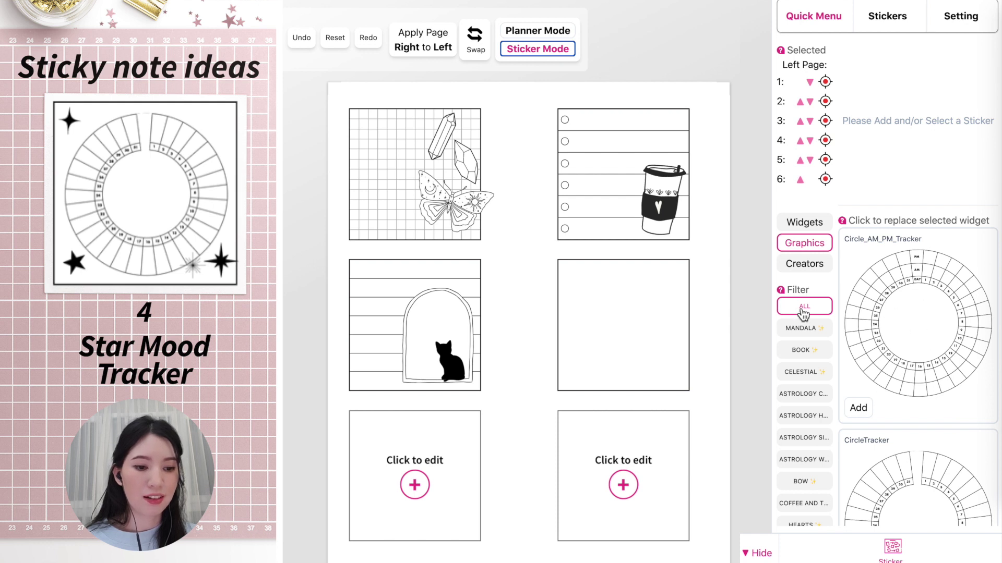
Add the CircleTracker sticker and stretch it to fill the whole middle-right note
scroll(923, 354, down, 4)
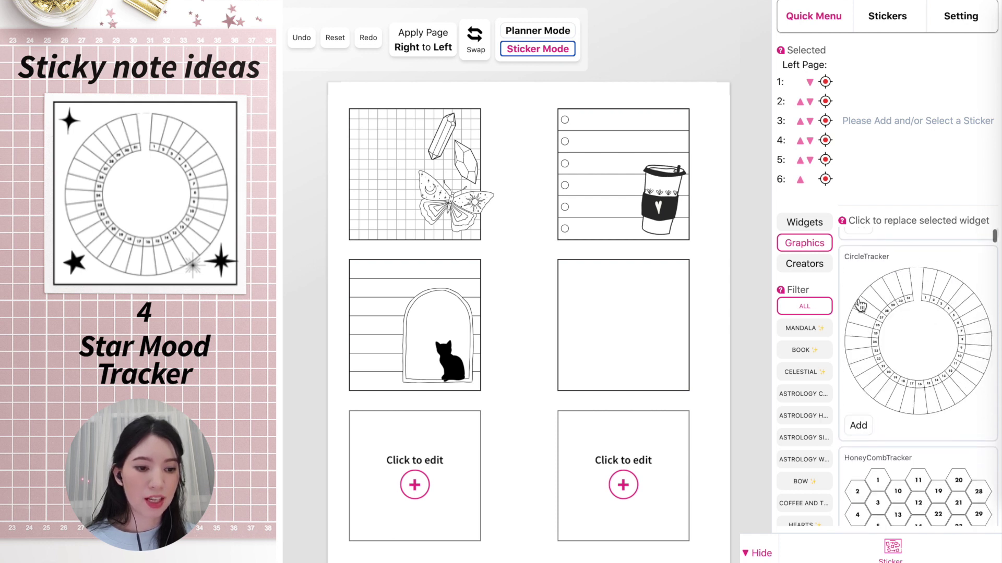
click(927, 354)
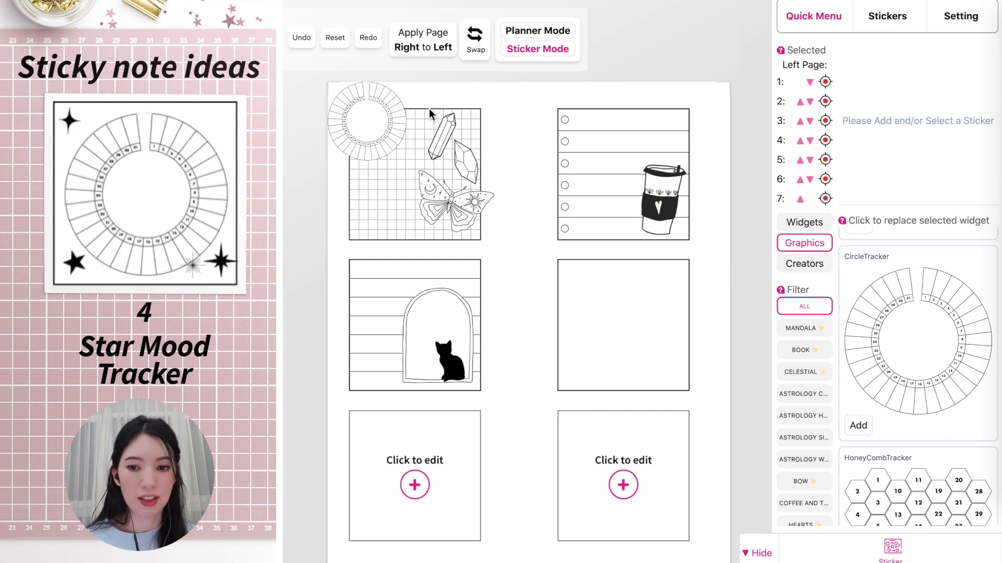
click(370, 122)
drag(371, 123, 572, 324)
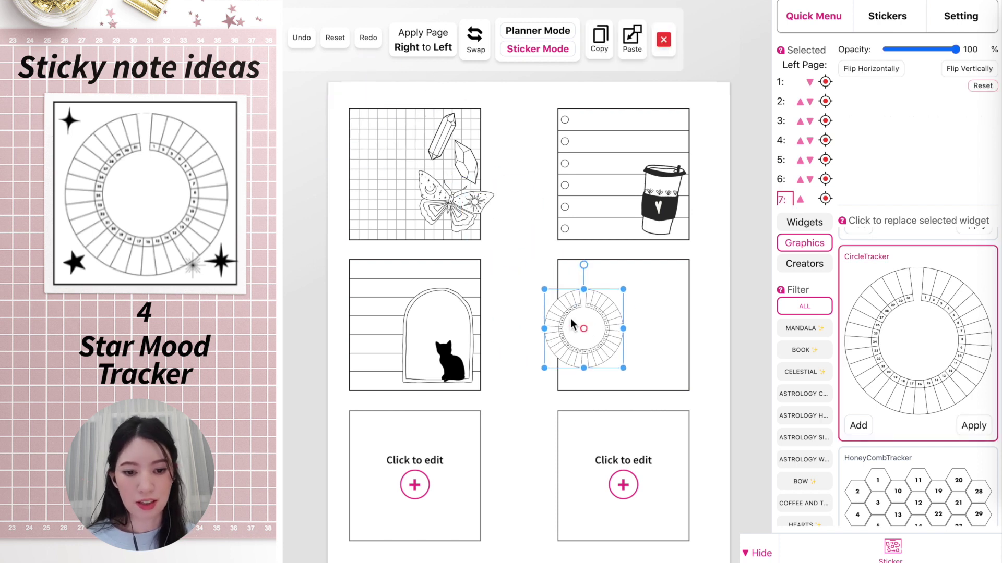
drag(622, 292, 652, 308)
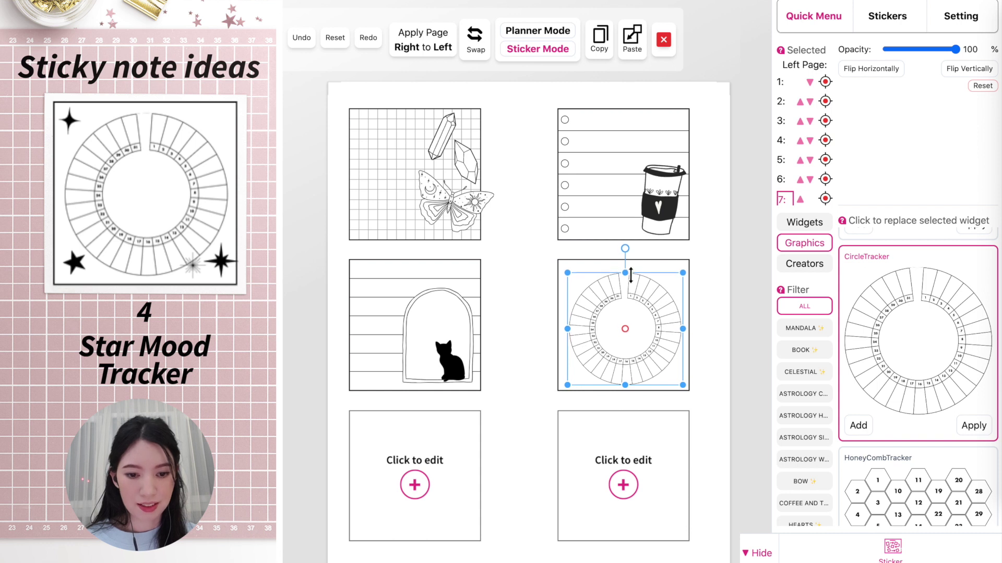
drag(628, 276, 630, 270)
drag(569, 326, 568, 326)
click(697, 281)
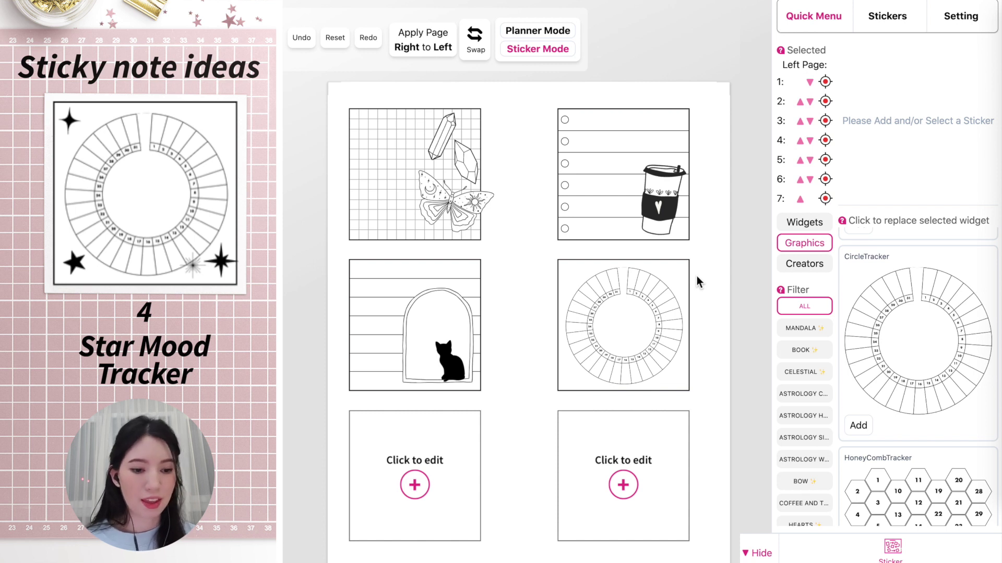
Add a small eight-point star from the CELESTIAL graphics at the tracker's bottom-right
click(815, 379)
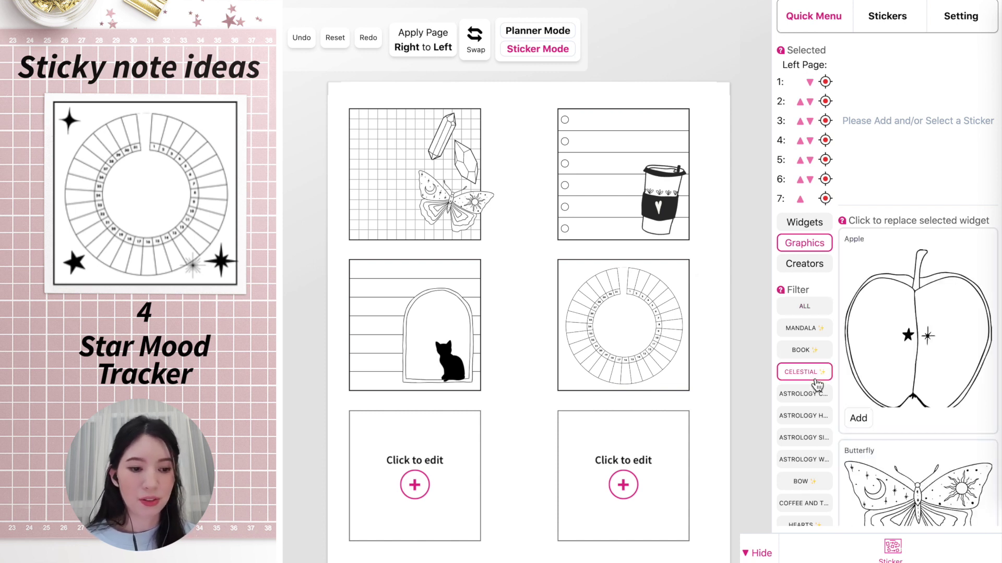
scroll(855, 396, down, 10)
scroll(991, 255, down, 15)
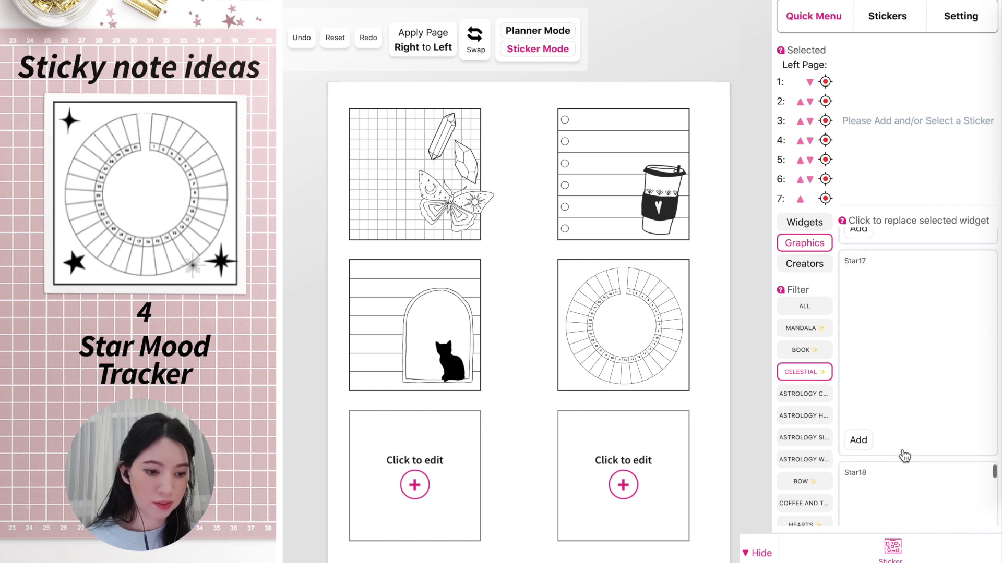
scroll(904, 456, down, 4)
click(919, 328)
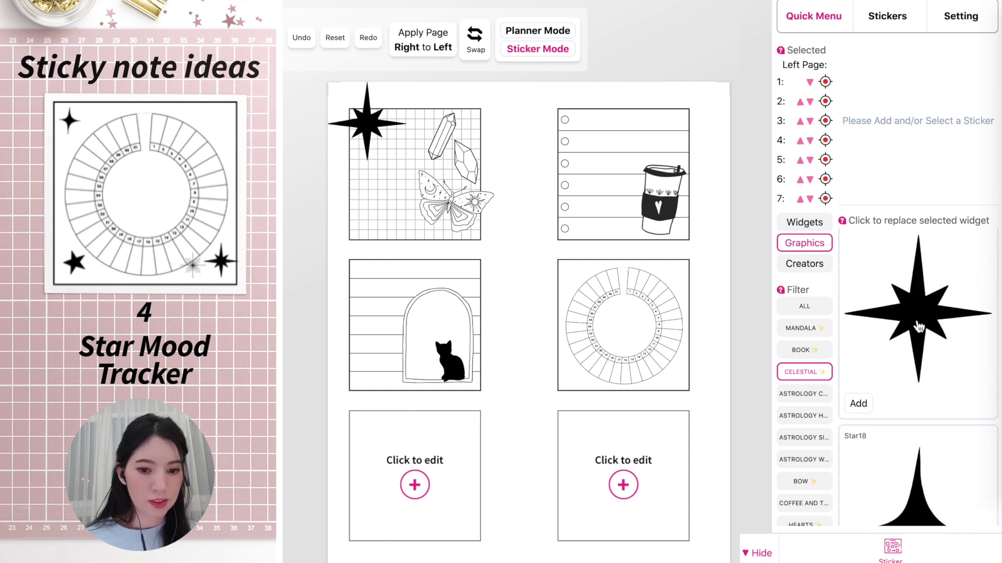
drag(364, 115, 603, 319)
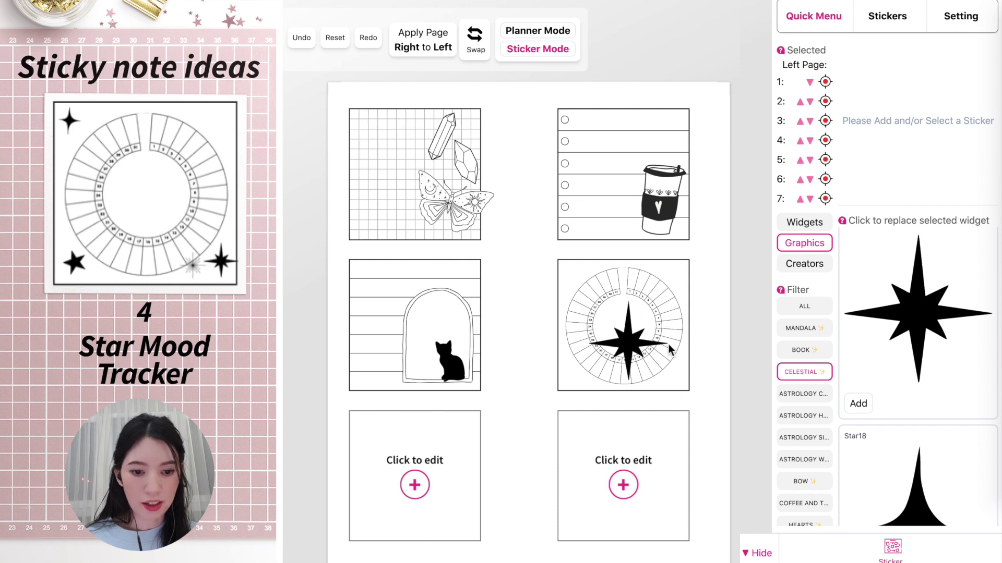
click(635, 343)
drag(668, 302, 683, 378)
Add a small four-point Star18 at the tracker's top-left
scroll(906, 402, down, 2)
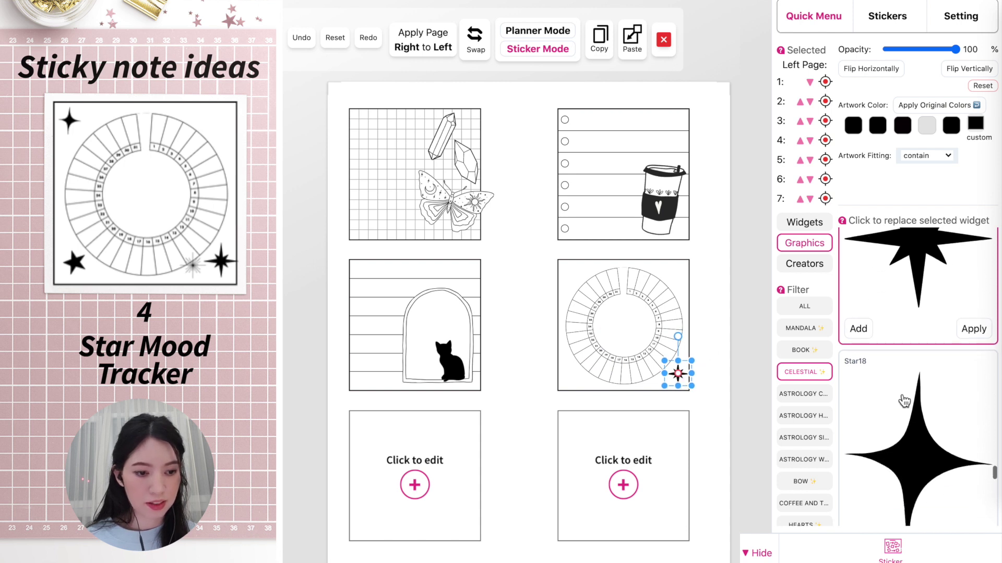
click(918, 435)
drag(384, 123, 577, 282)
drag(600, 239, 572, 275)
scroll(894, 344, down, 10)
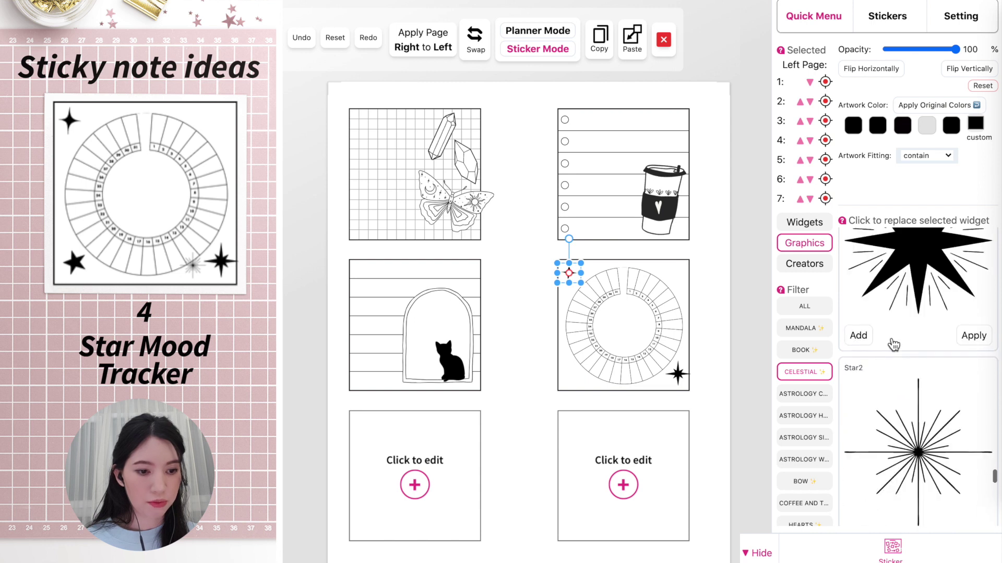
Add a Star2 burst sticker, shrunk small, in the gap between the middle notes
click(916, 444)
drag(364, 121, 513, 326)
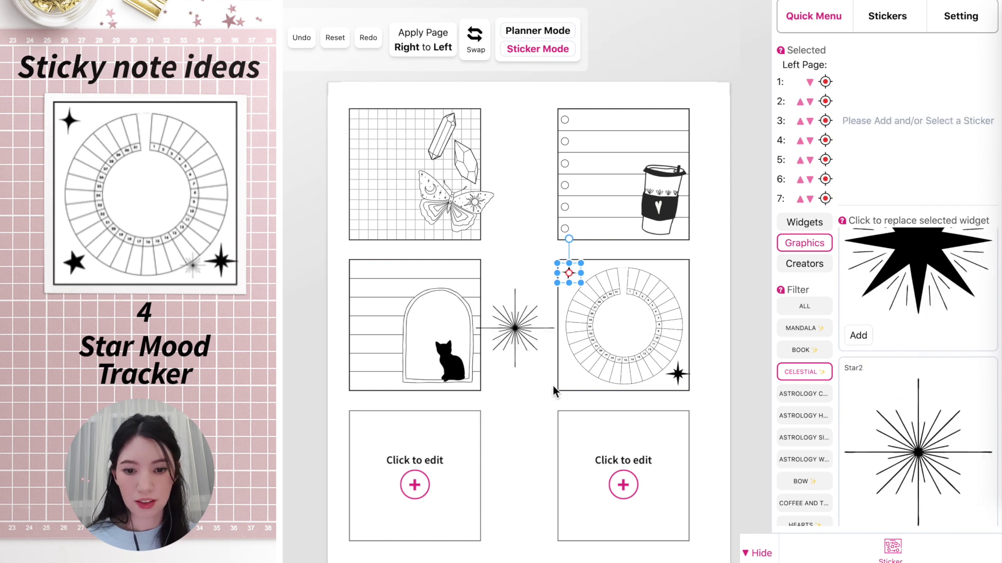
click(510, 368)
drag(474, 379, 659, 384)
Add a tiny solid Star7 in the mood tracker's bottom-left corner
scroll(866, 459, down, 10)
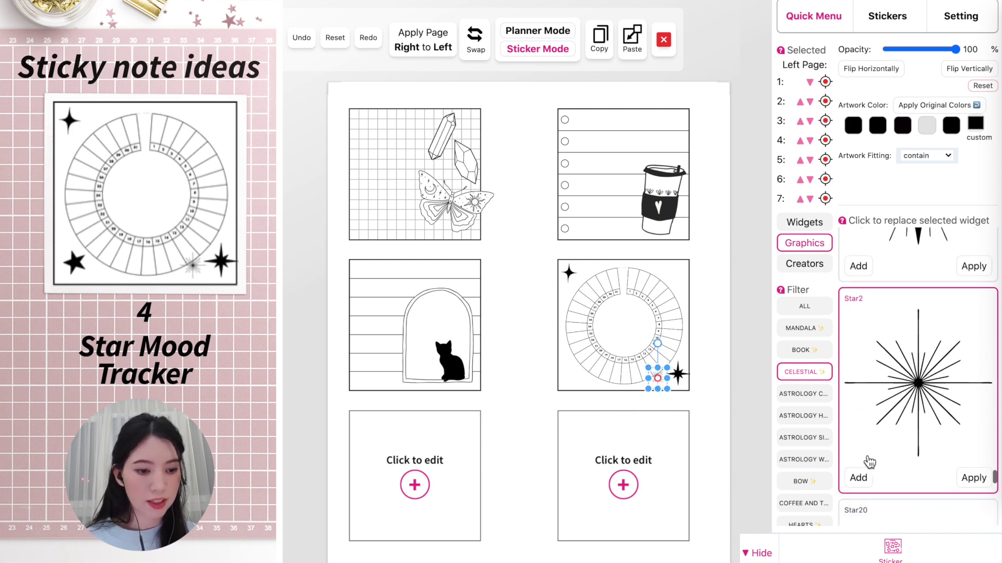
scroll(869, 463, down, 3)
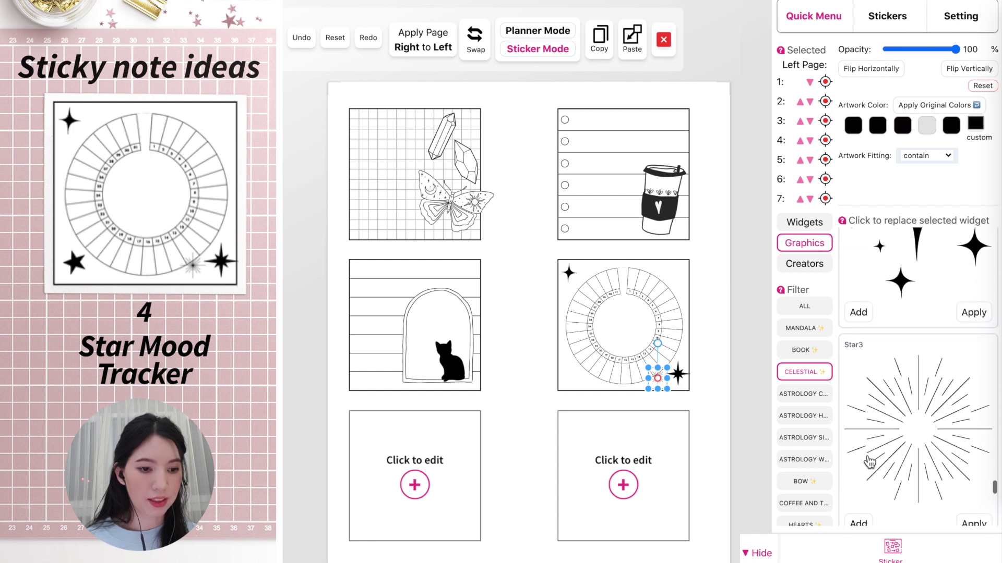
scroll(920, 280, down, 5)
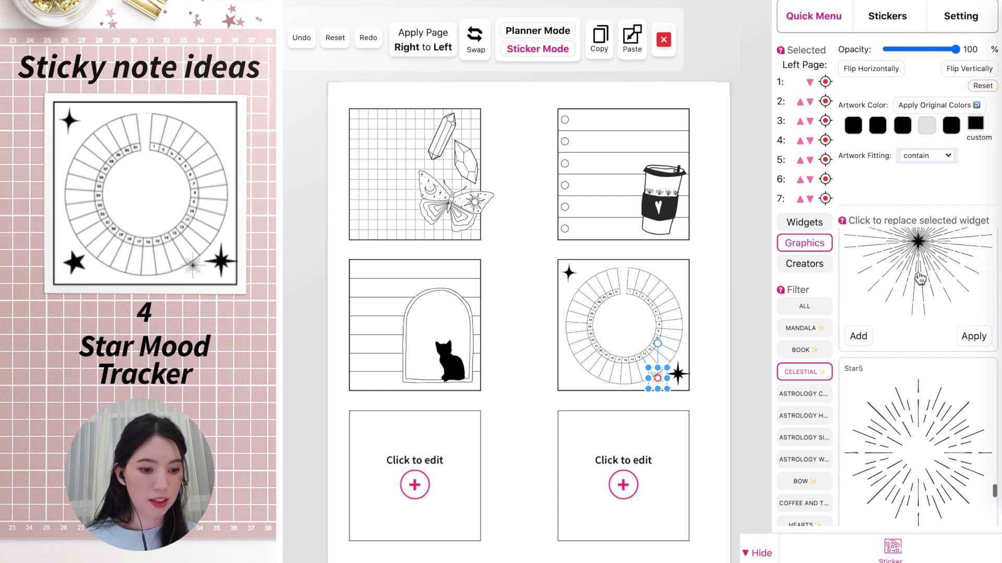
scroll(920, 280, up, 2)
scroll(921, 292, down, 4)
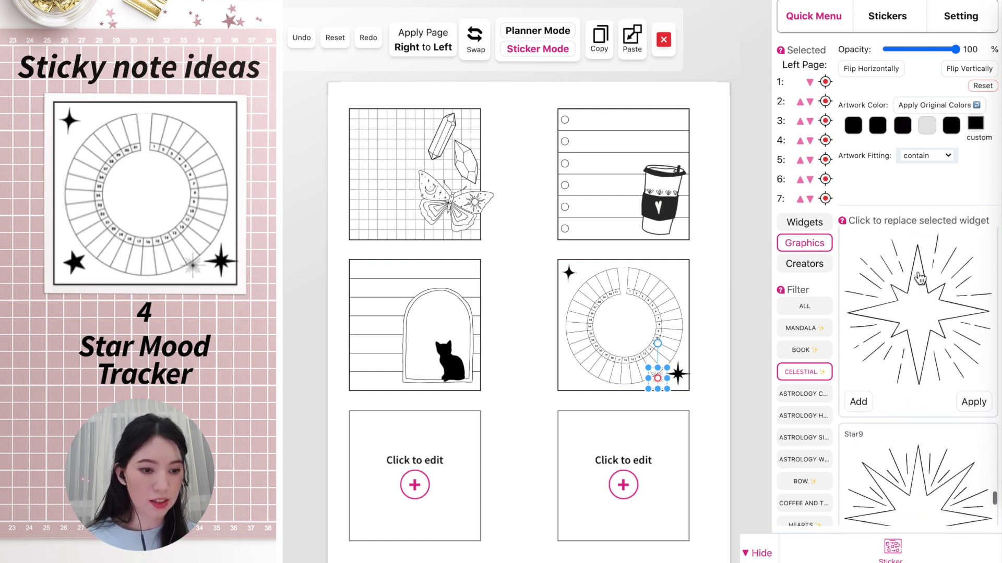
click(917, 392)
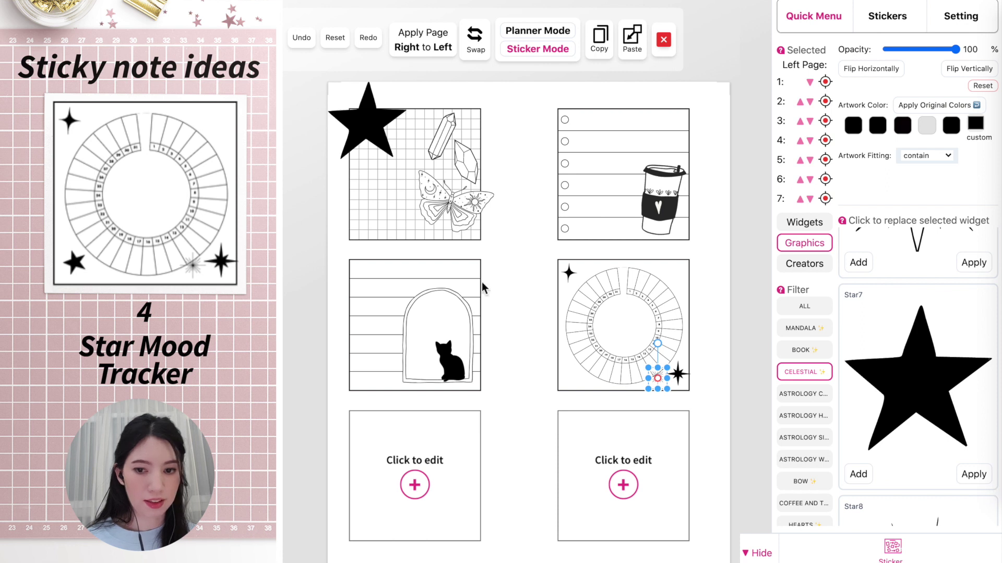
drag(372, 139, 584, 372)
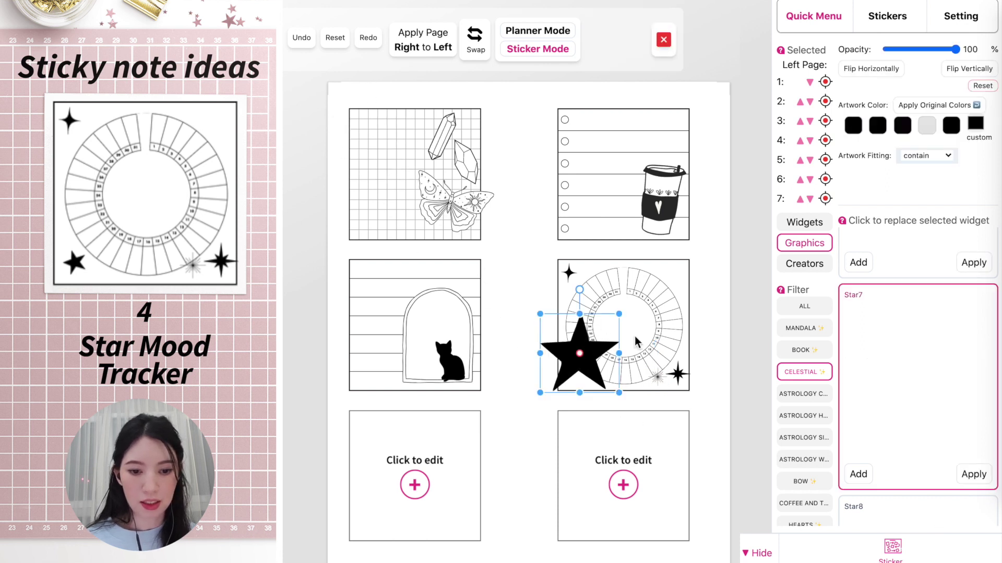
drag(620, 315, 573, 375)
click(529, 381)
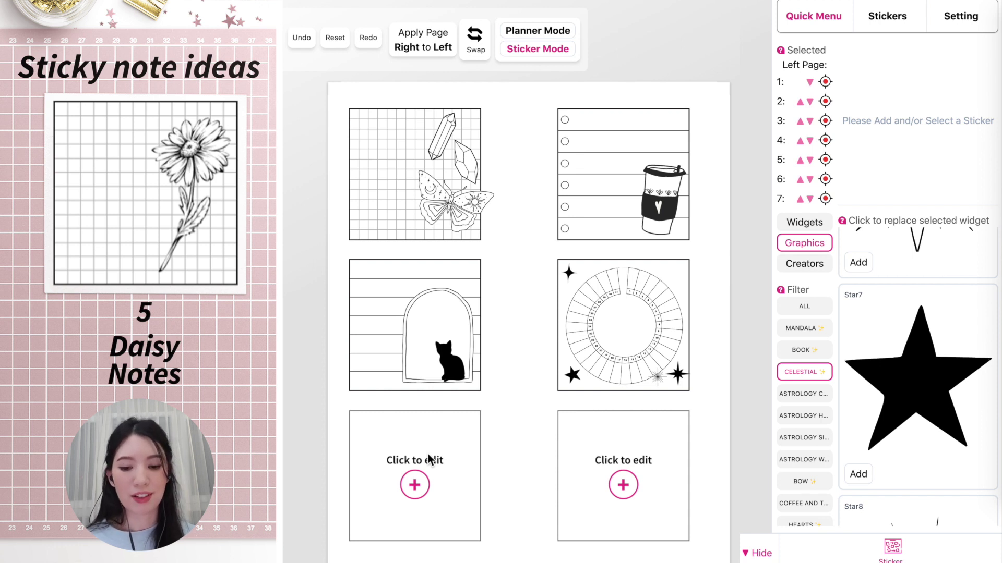
Fill the bottom-left note with a Grid Box and hide its header
click(541, 39)
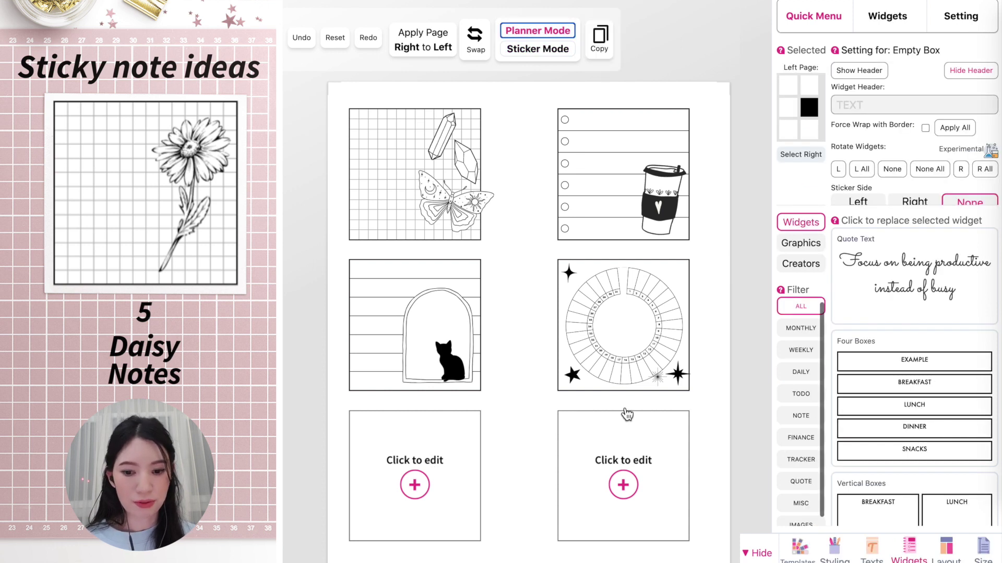
click(801, 416)
scroll(892, 444, down, 5)
click(892, 444)
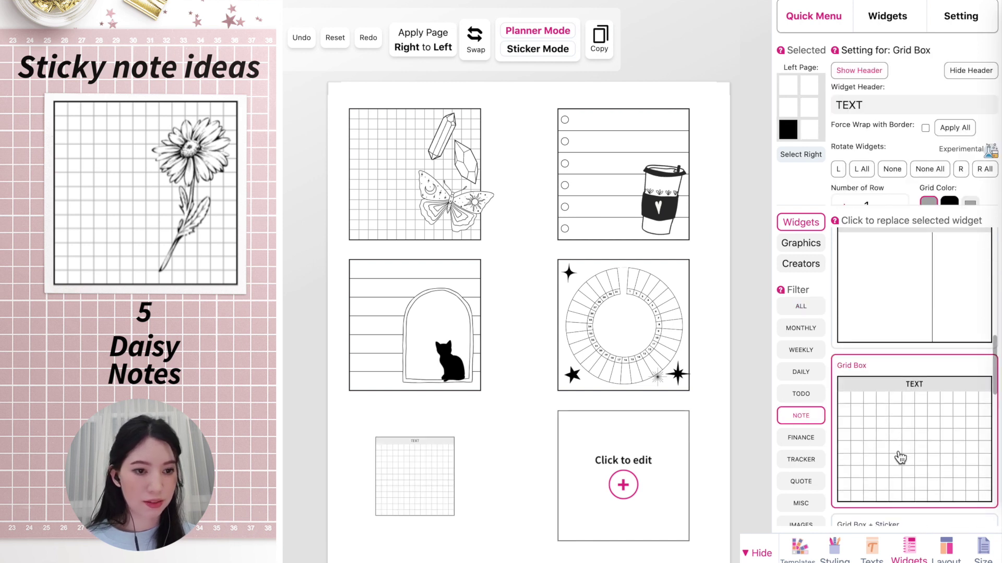
click(974, 72)
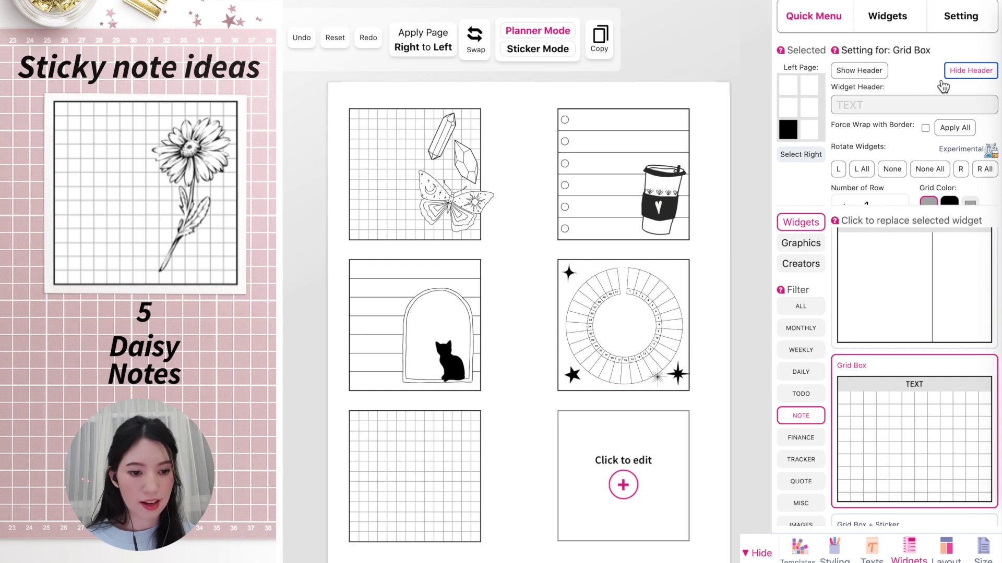
Add the Daisy3 sticker from the PLANT graphics to the page
click(529, 57)
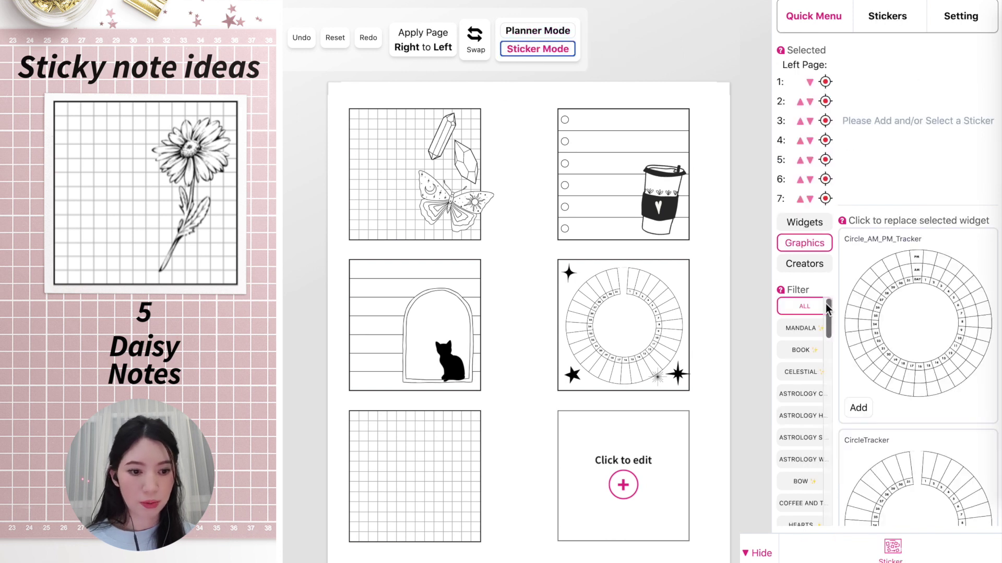
scroll(800, 406, down, 3)
click(803, 482)
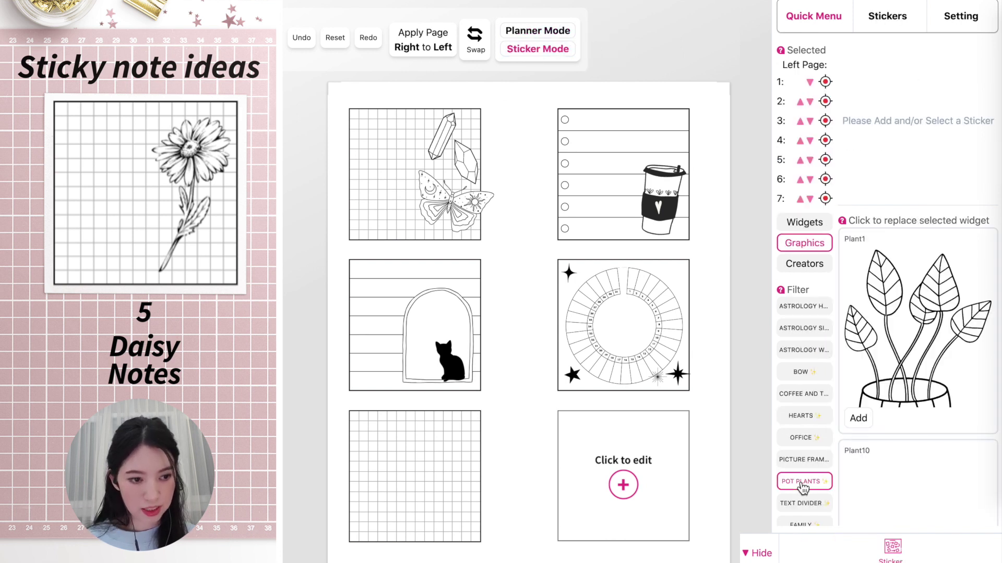
scroll(802, 488, down, 3)
click(804, 416)
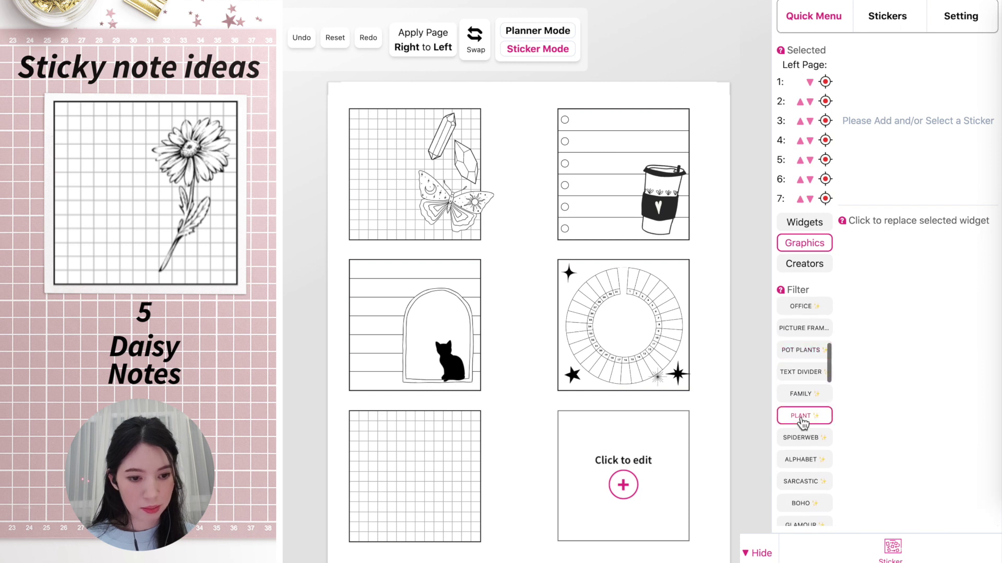
scroll(908, 412, down, 8)
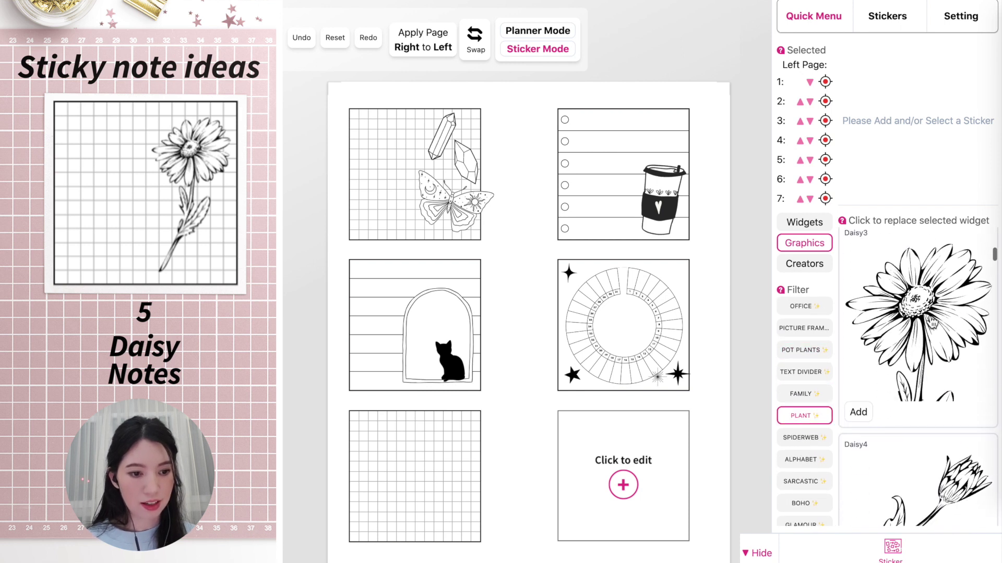
click(931, 322)
Place the daisy on the bottom-left grid note and resize it to fit
drag(374, 108, 449, 475)
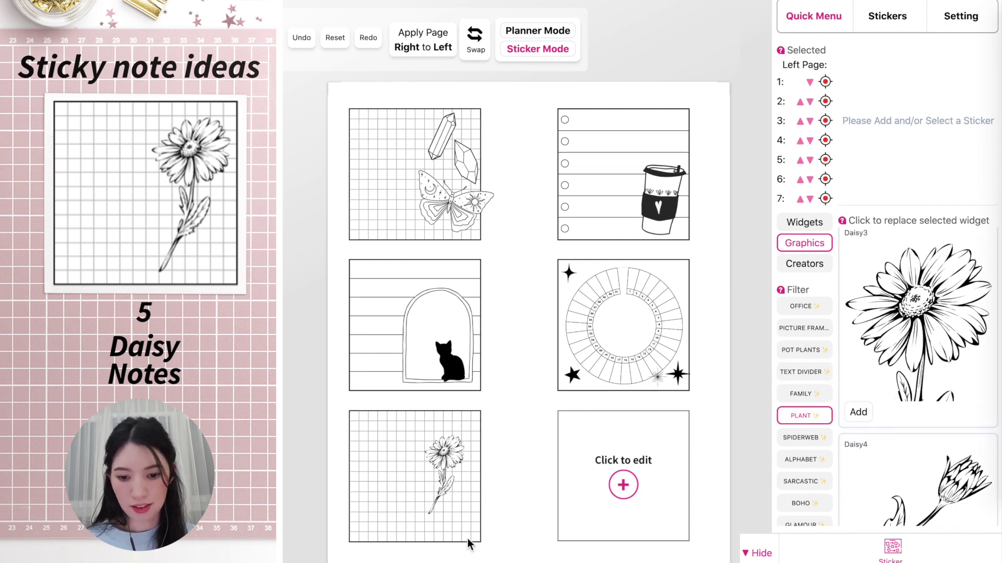
click(449, 475)
drag(484, 436, 513, 411)
drag(449, 425, 446, 436)
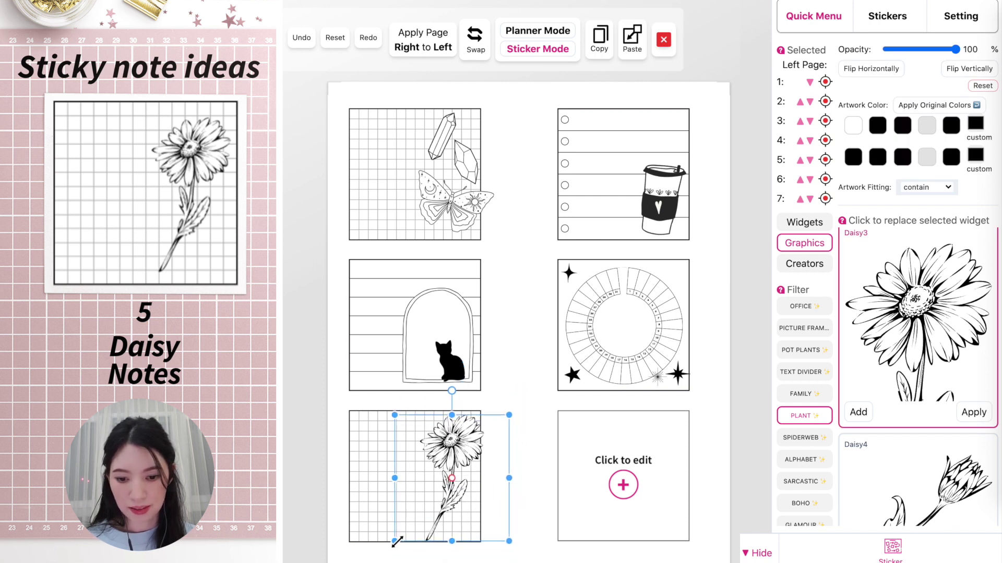
drag(398, 540, 405, 527)
drag(455, 466, 448, 472)
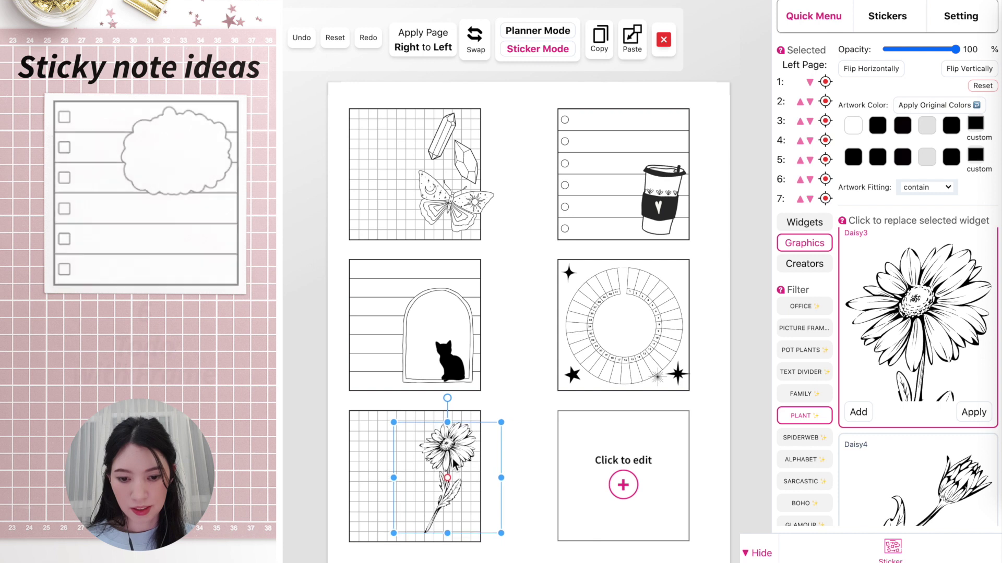
click(665, 484)
Put a headerless To Do List from the TODO widgets into the bottom-right note
click(537, 31)
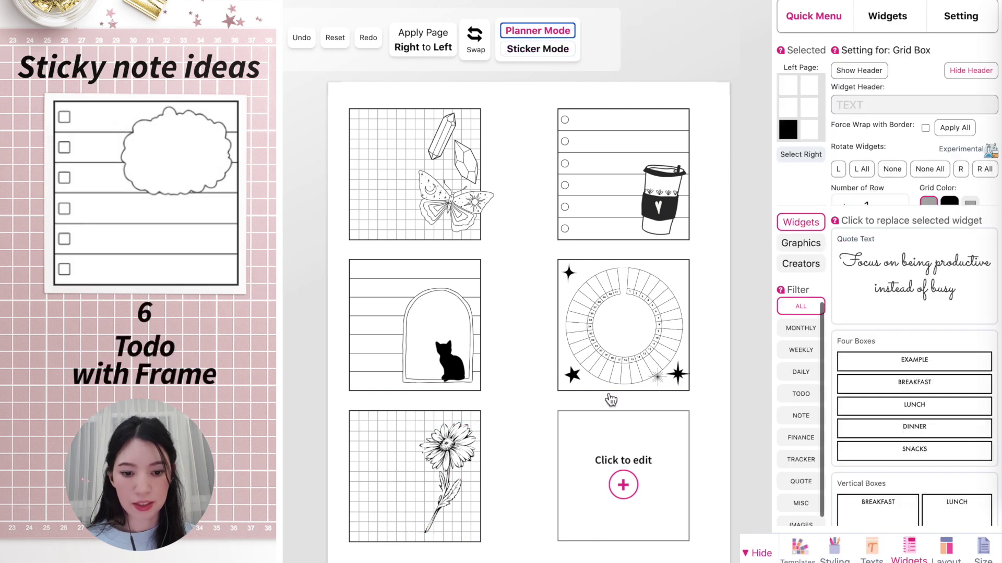
click(599, 459)
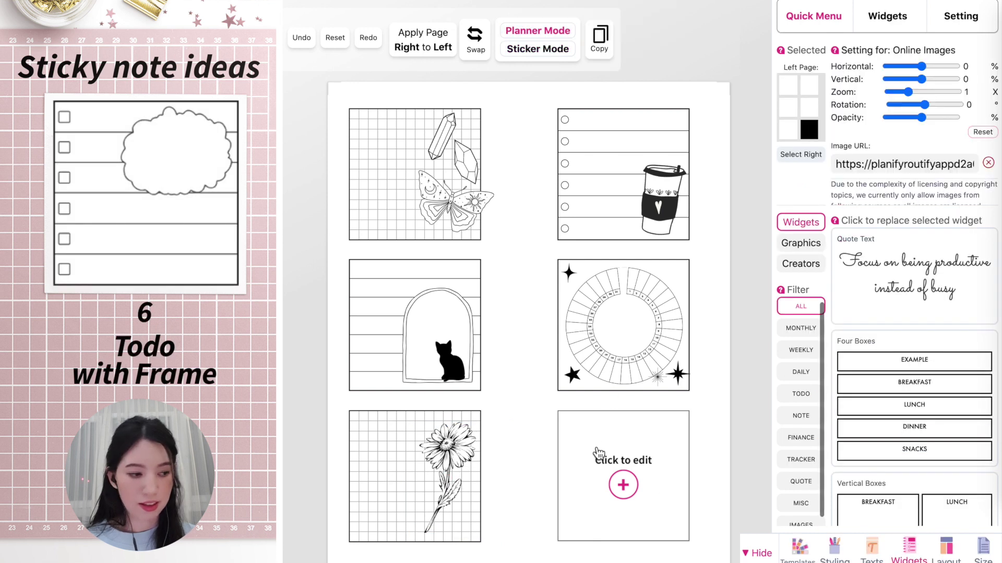
click(801, 395)
click(904, 450)
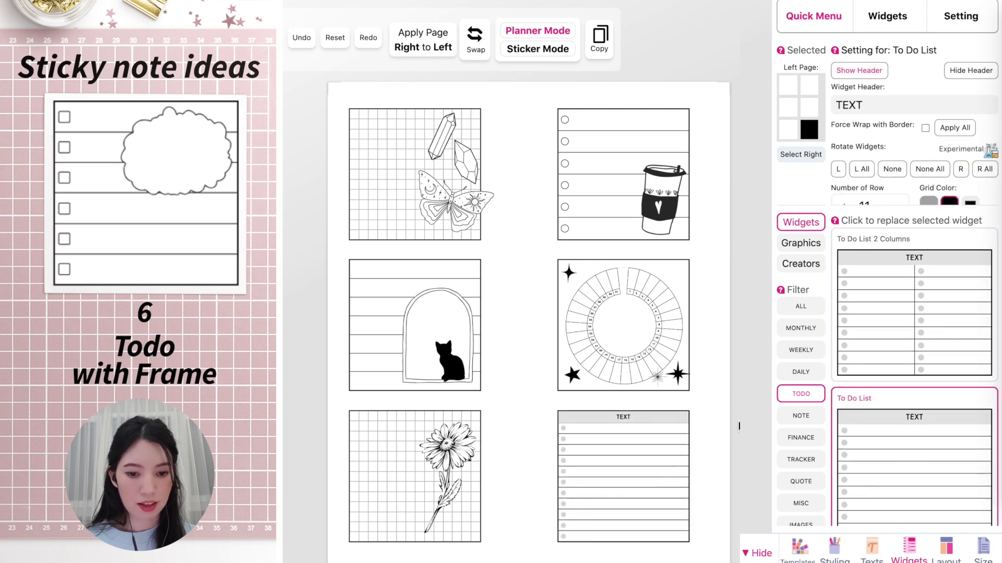
click(961, 77)
Reduce the to-do list to 6 rows and make its square checkboxes larger
scroll(906, 110, down, 1)
click(895, 171)
click(896, 171)
click(895, 171)
click(895, 171)
click(895, 171)
scroll(899, 170, down, 3)
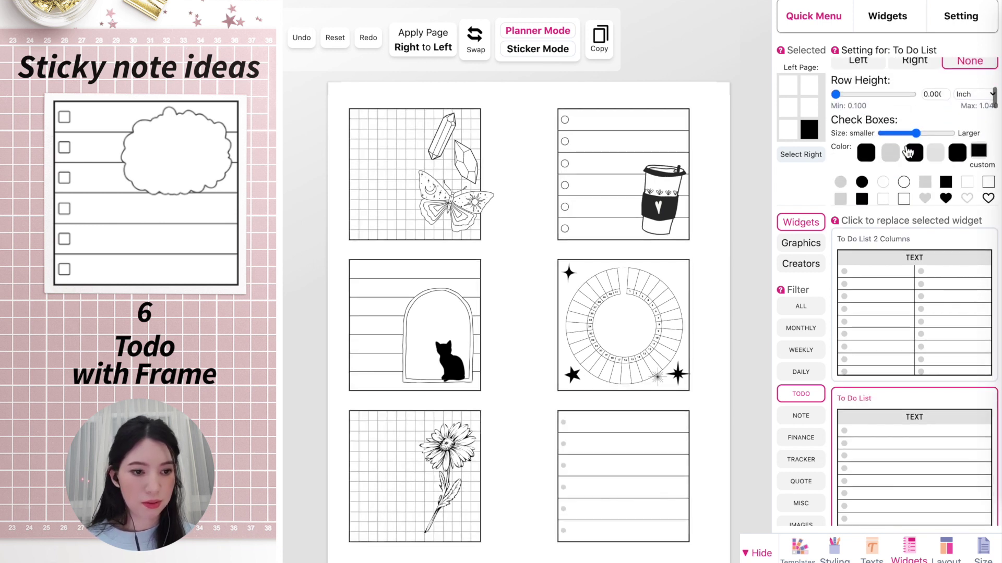
drag(919, 139, 937, 137)
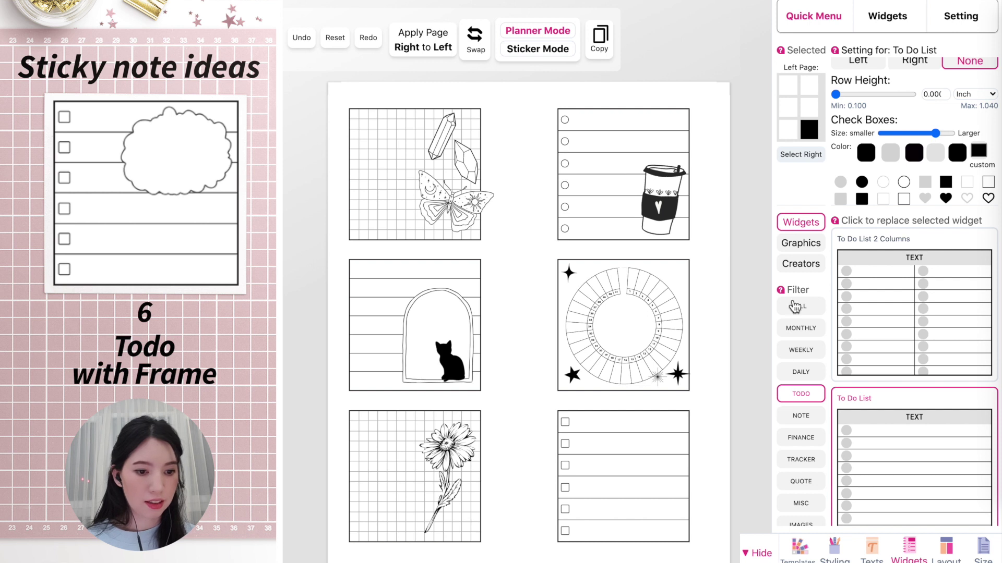
click(537, 48)
scroll(804, 344, down, 3)
scroll(800, 354, down, 2)
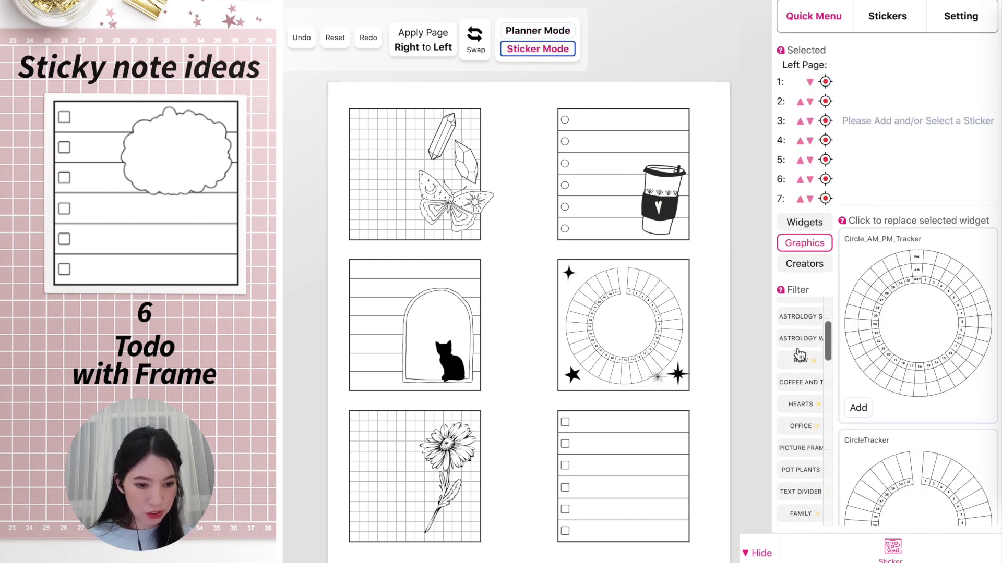
Add the taped Frame13 sticker from the PICTURE FRAMES graphics to the page
click(796, 442)
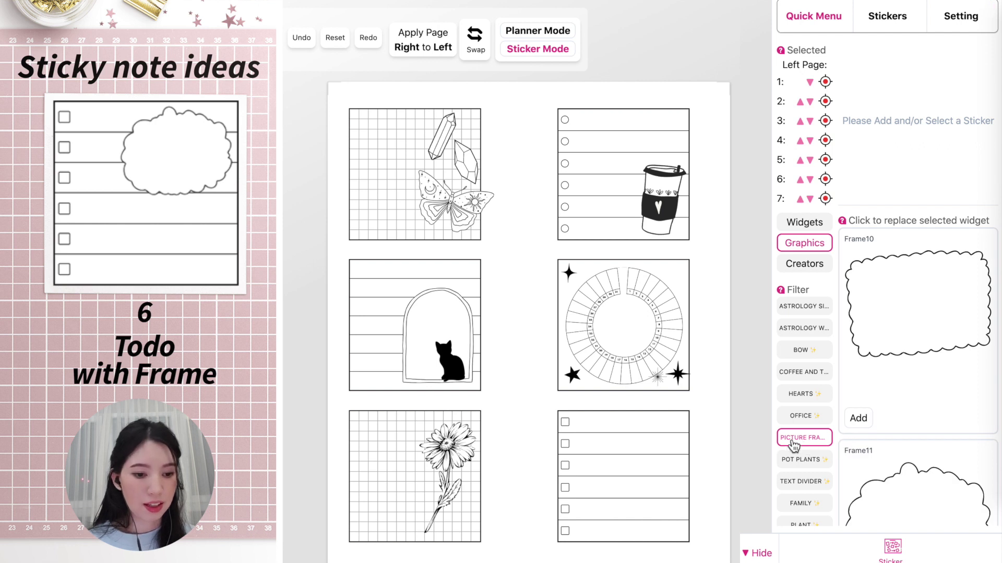
scroll(927, 442, down, 10)
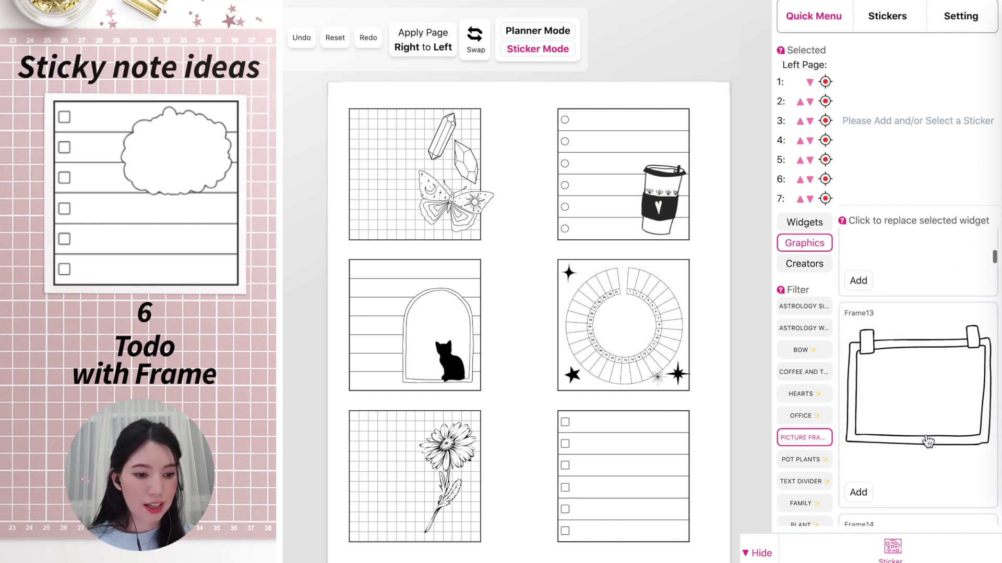
scroll(928, 442, up, 5)
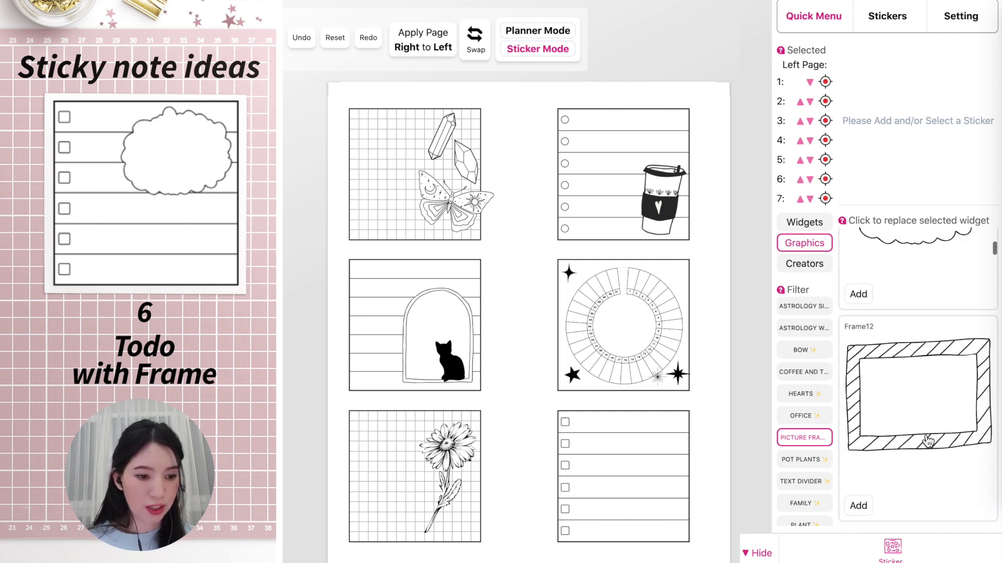
scroll(928, 441, down, 1)
click(919, 379)
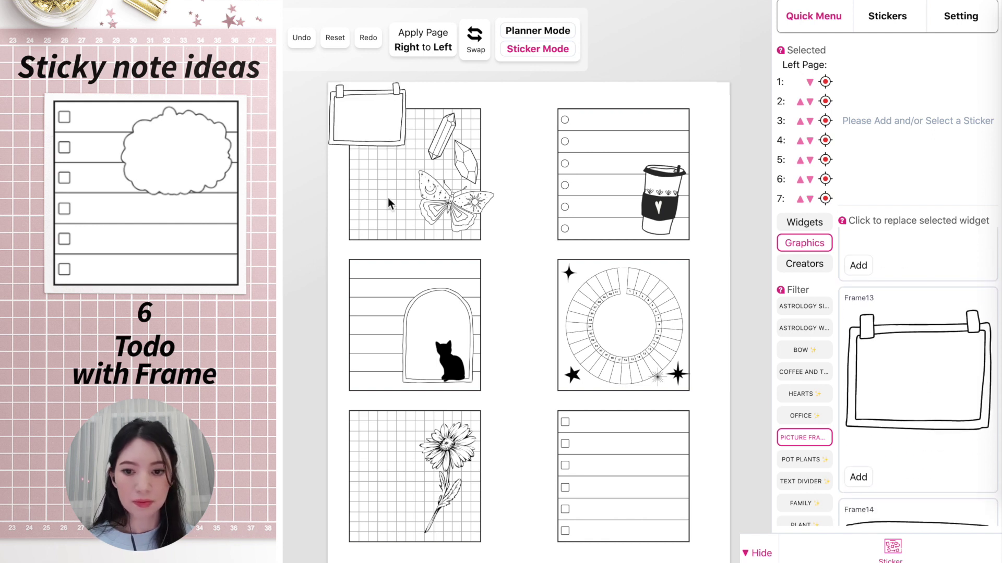